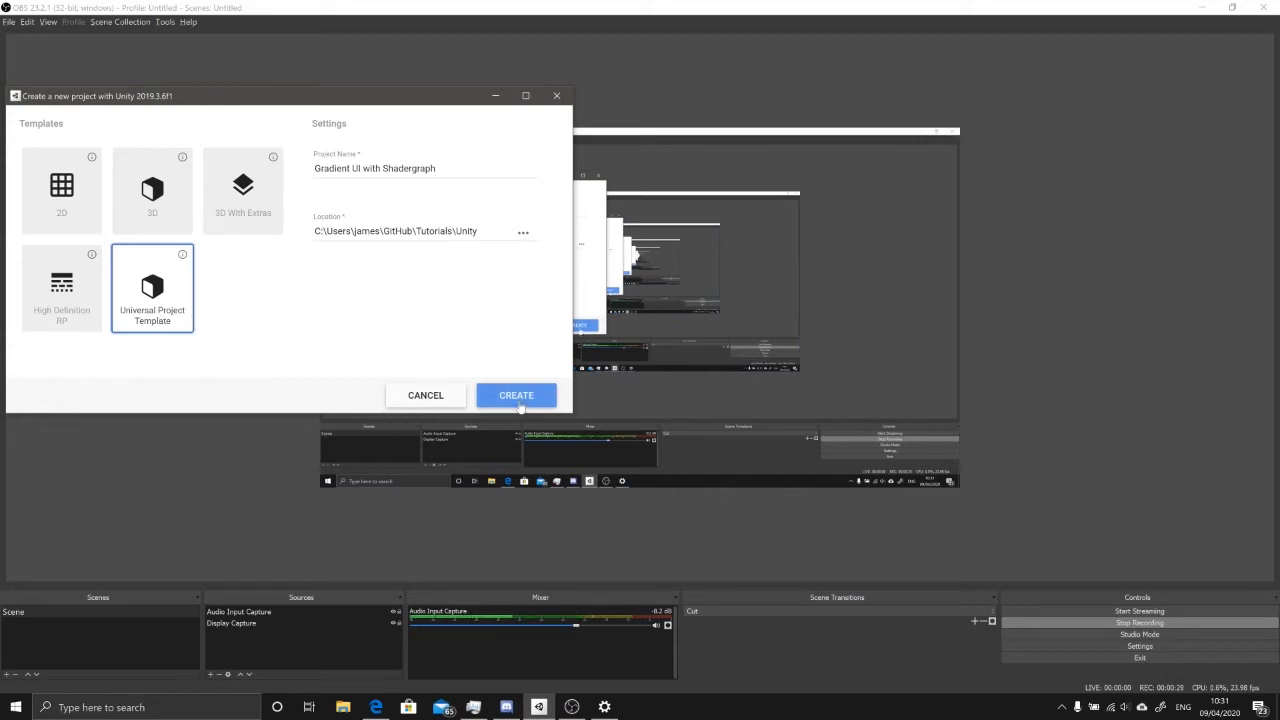
- Create the "Gradient UI with Shadergraph" project from the Universal Project Template and delete the Example Assets group from the sample scene
{"action": "left_click", "coordinate": [517, 398]}
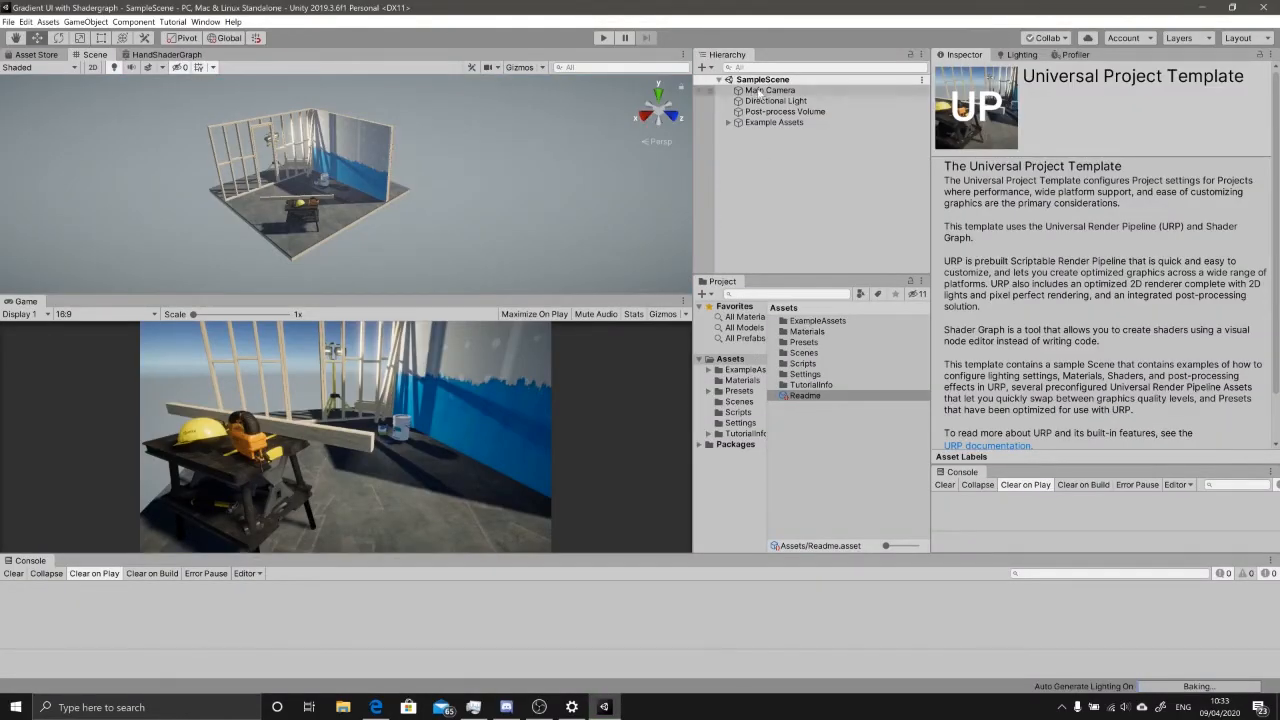
{"action": "left_click", "coordinate": [755, 122]}
{"action": "key", "text": "Delete"}
- Delete the ExampleAssets, Scripts and TutorialInfo folders and the Readme from the project's Assets
{"action": "left_click", "coordinate": [818, 321]}
{"action": "key", "text": "Delete"}
{"action": "left_click", "coordinate": [803, 353]}
{"action": "left_click", "coordinate": [811, 374]}
{"action": "key", "text": "Delete"}
{"action": "key", "text": "Return"}
{"action": "double_click", "coordinate": [804, 331]}
{"action": "left_click", "coordinate": [805, 353]}
{"action": "left_click", "coordinate": [805, 364]}
{"action": "key", "text": "Delete"}
{"action": "left_click", "coordinate": [804, 331]}
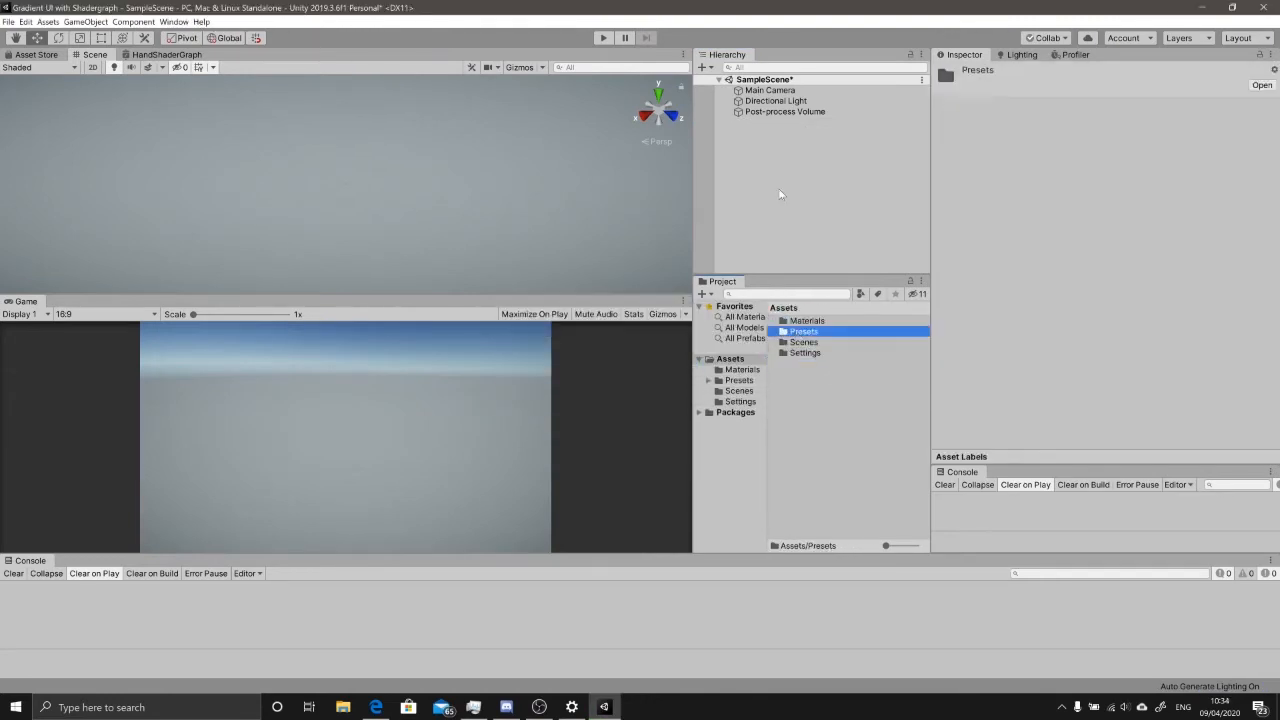
{"action": "left_click", "coordinate": [785, 112]}
{"action": "left_click", "coordinate": [763, 143]}
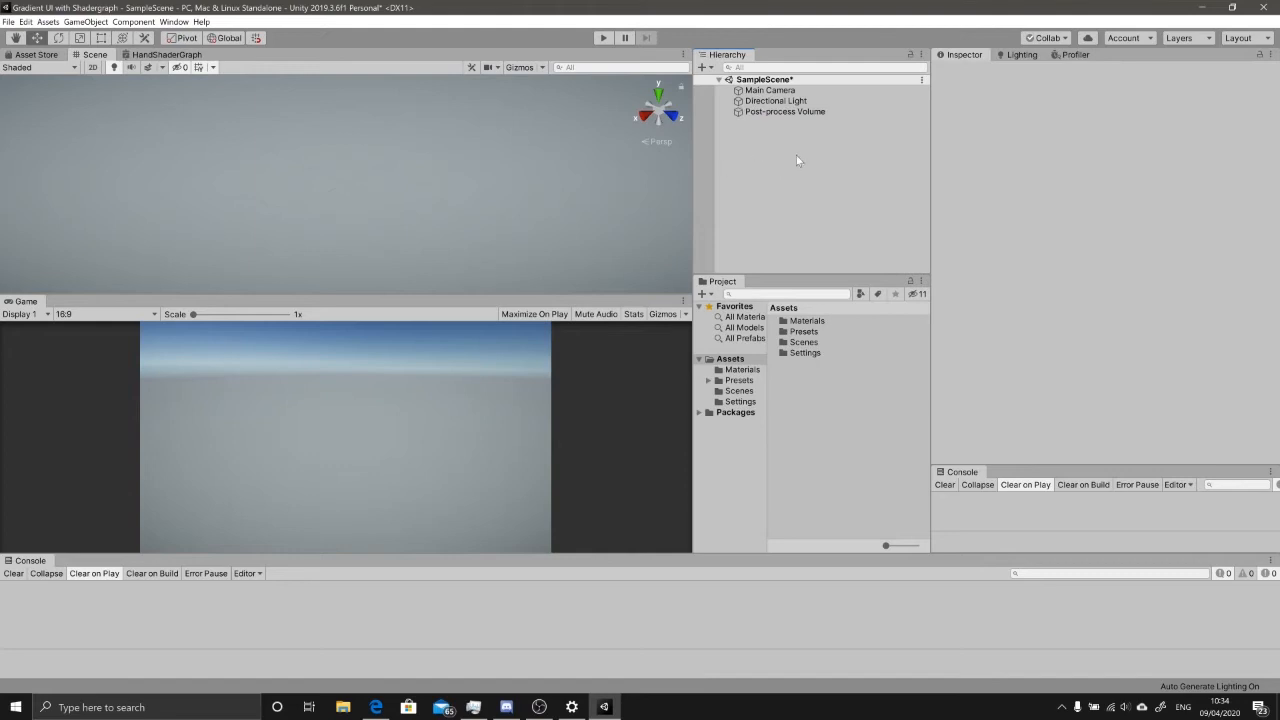
- Add a UI Image to the scene and anchor it to the canvas's bottom center, including its pivot and position
{"action": "right_click", "coordinate": [797, 157]}
{"action": "mouse_move", "coordinate": [855, 348]}
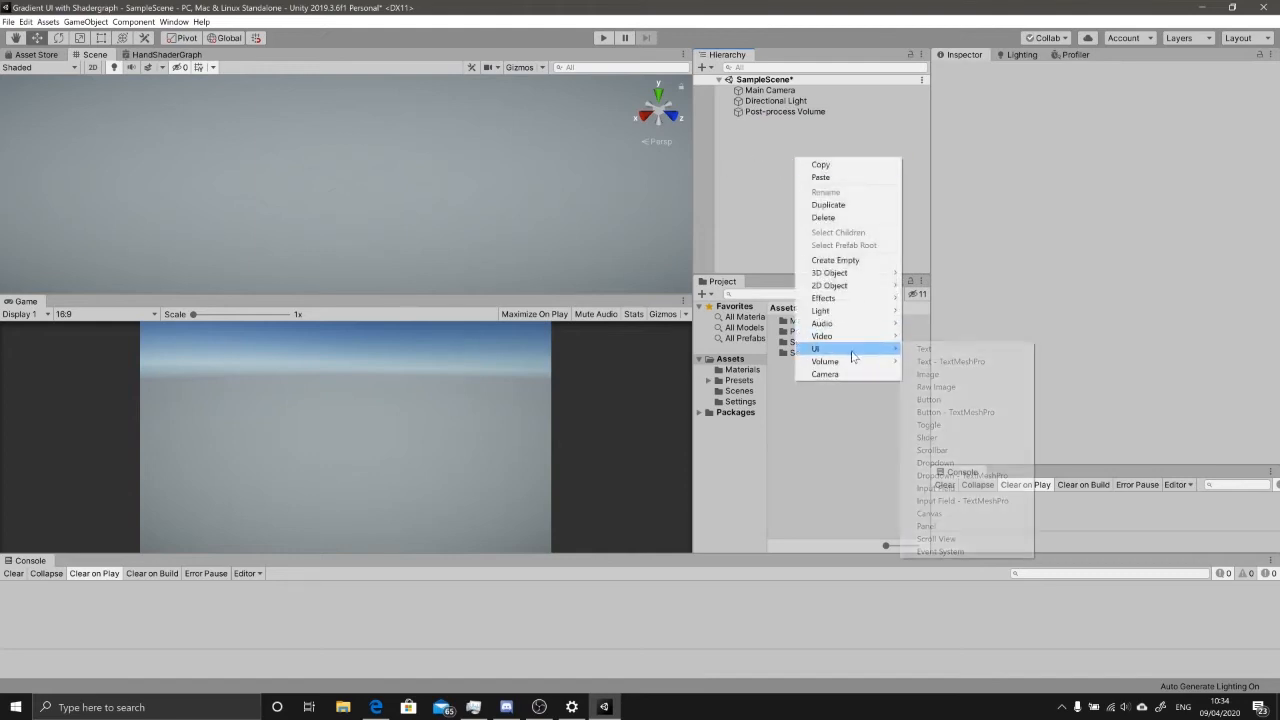
{"action": "left_click", "coordinate": [945, 376]}
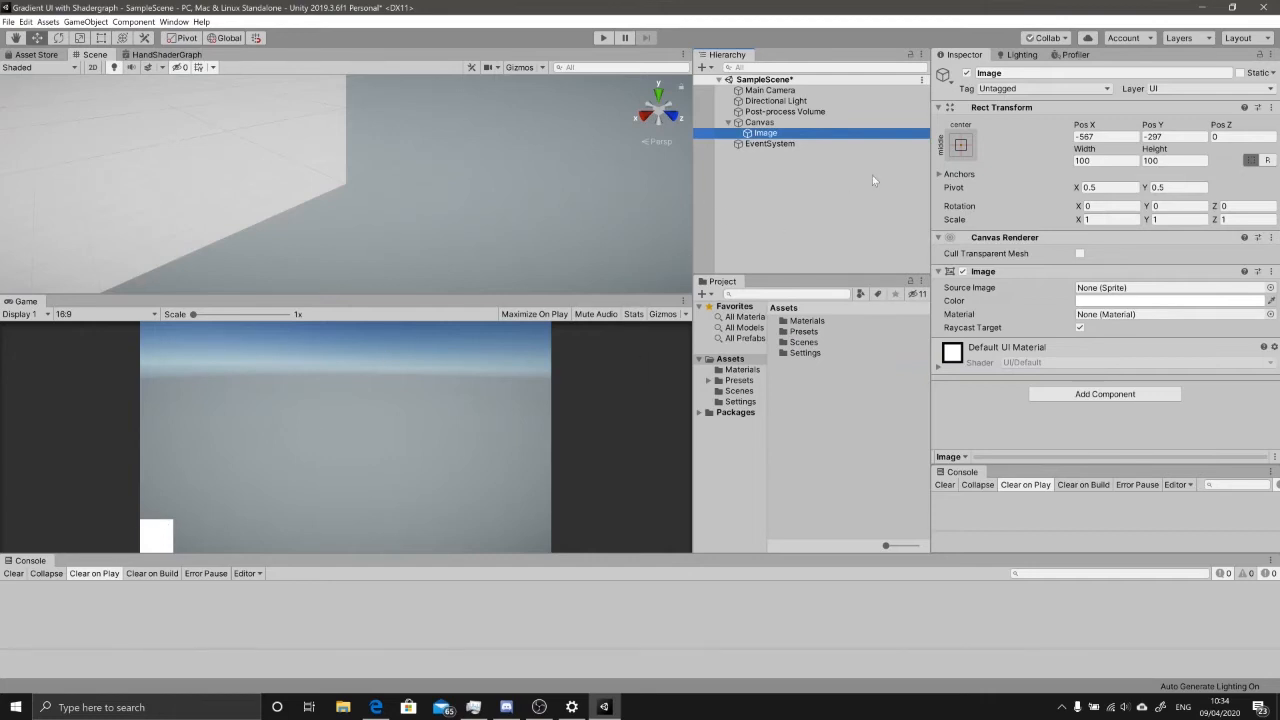
{"action": "left_click", "coordinate": [974, 142]}
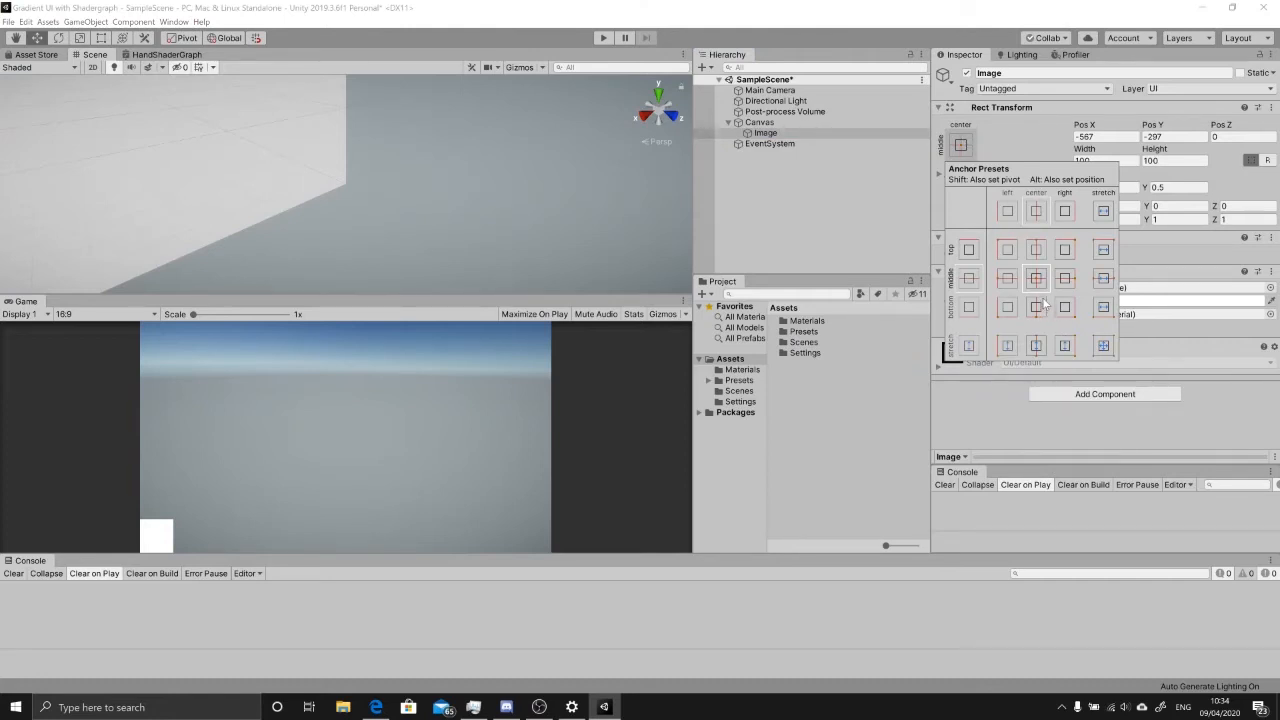
{"action": "key", "text": "shift+alt"}
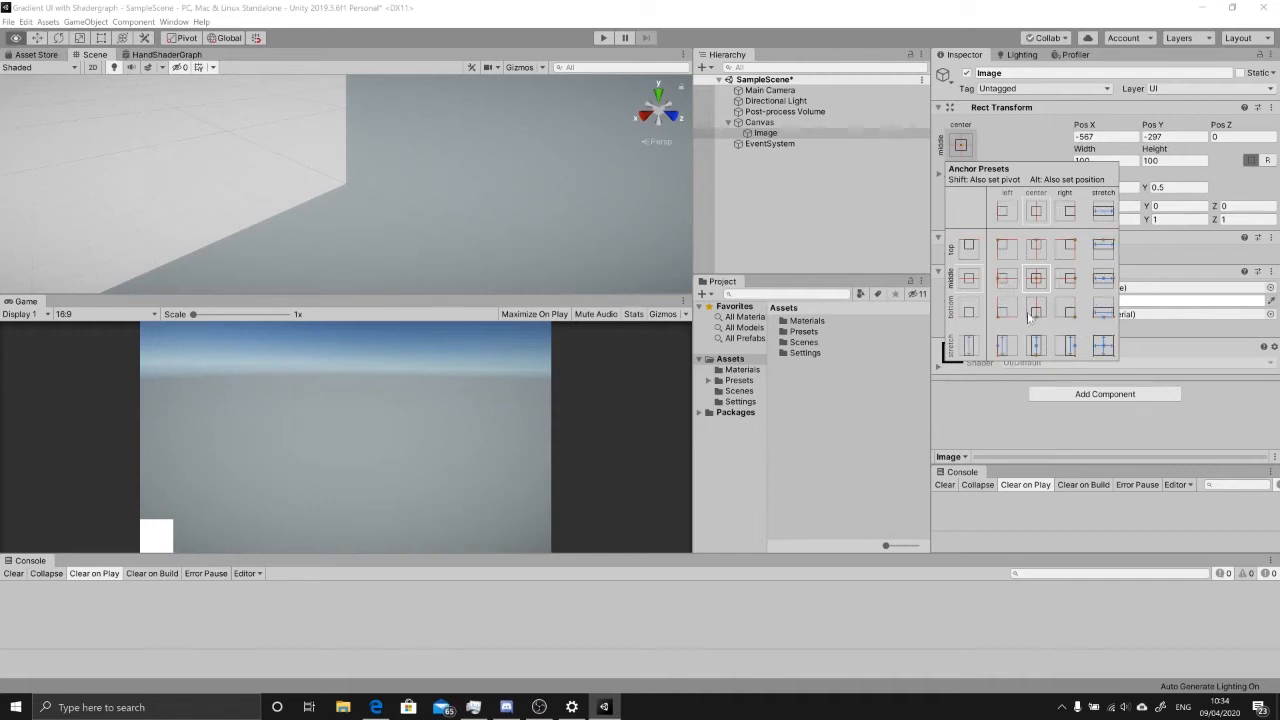
{"action": "left_click", "coordinate": [1038, 311], "text": "alt+shift"}
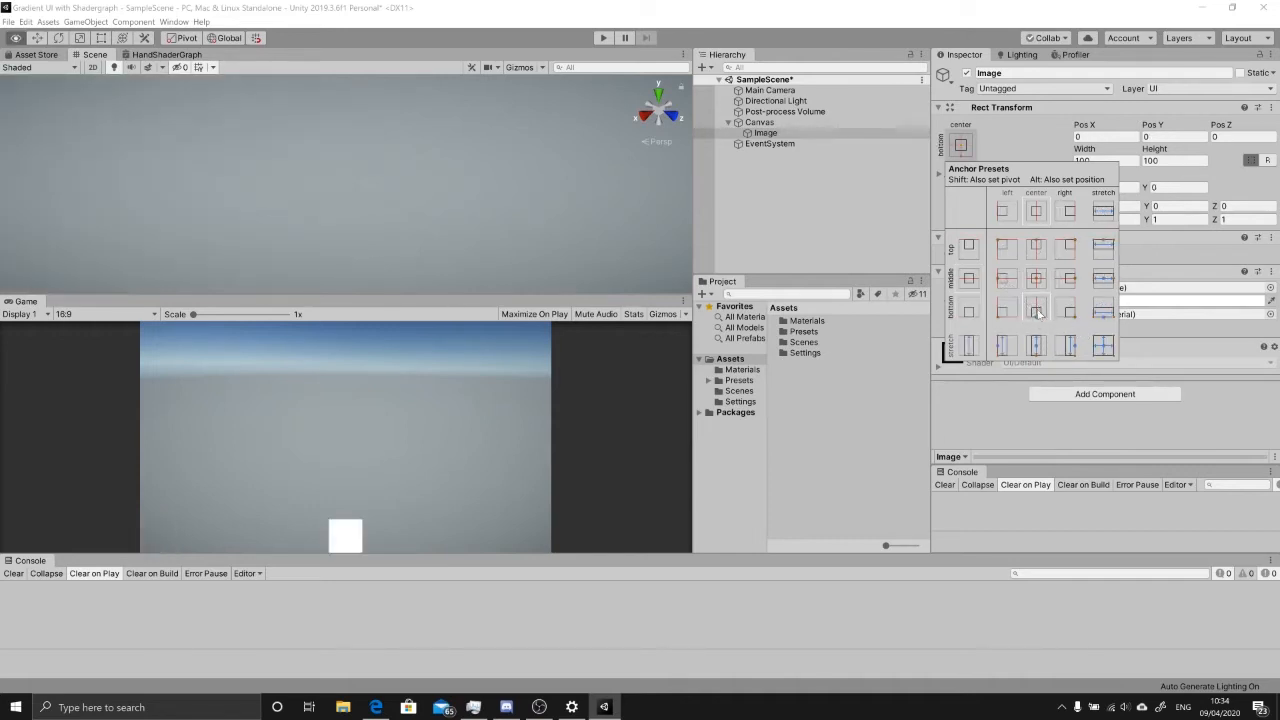
- Raise the image to a Pos Y of about 45 and widen it to about 401
{"action": "left_click_drag", "start_coordinate": [1152, 125], "coordinate": [925, 153]}
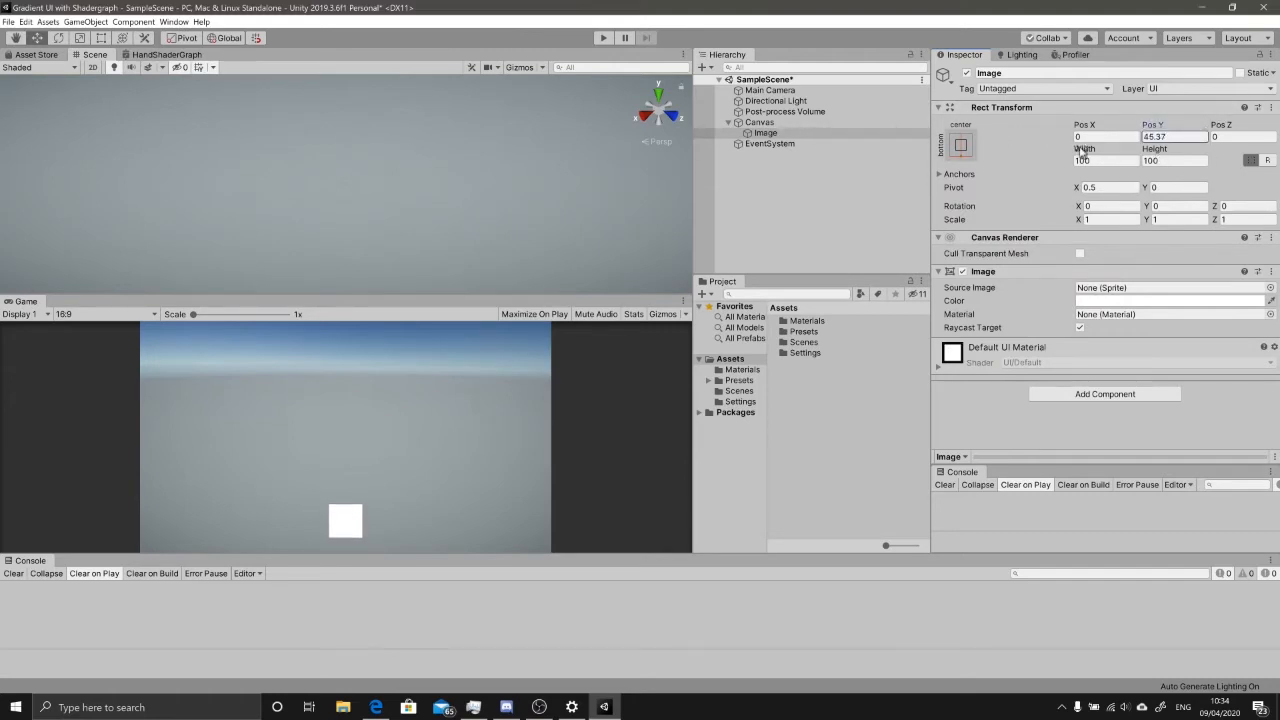
{"action": "left_click_drag", "start_coordinate": [1082, 148], "coordinate": [88, 527]}
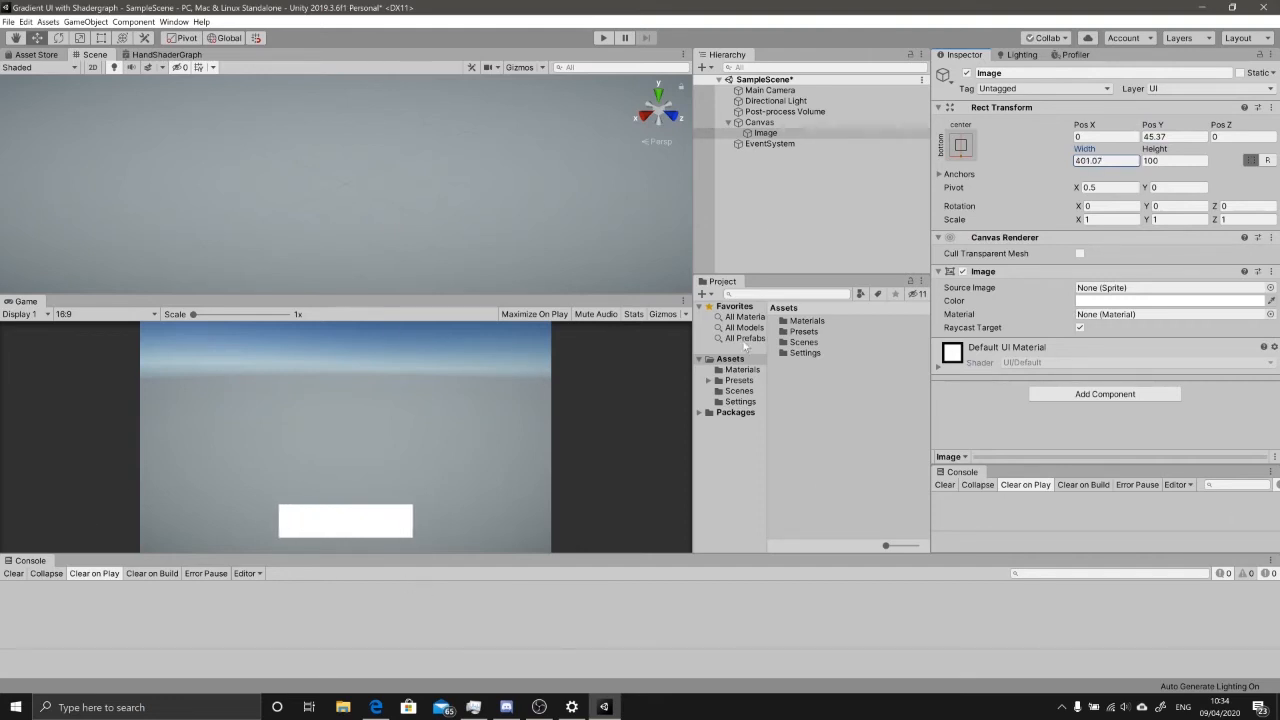
{"action": "left_click", "coordinate": [754, 164]}
{"action": "left_click", "coordinate": [777, 135]}
- Create a material named "Gradient Material" in the Materials folder and assign it to the canvas Image
{"action": "left_click", "coordinate": [806, 417]}
{"action": "double_click", "coordinate": [808, 320]}
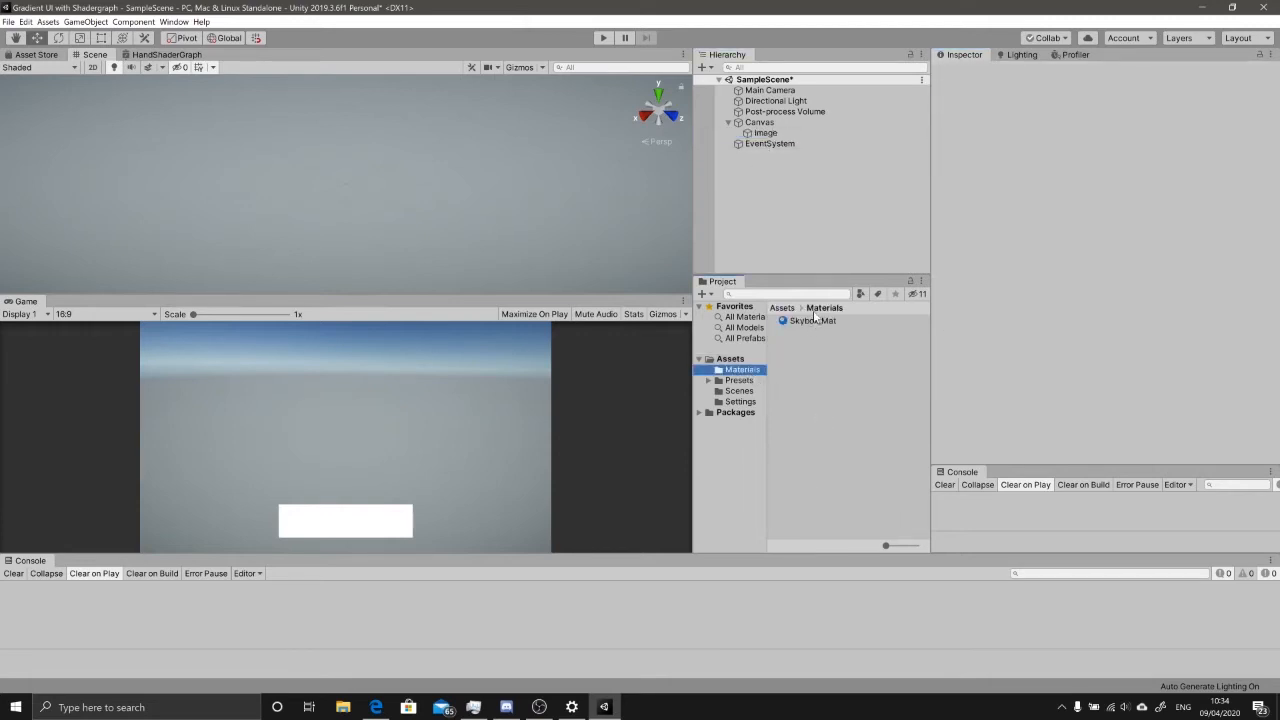
{"action": "right_click", "coordinate": [808, 372]}
{"action": "mouse_move", "coordinate": [880, 380]}
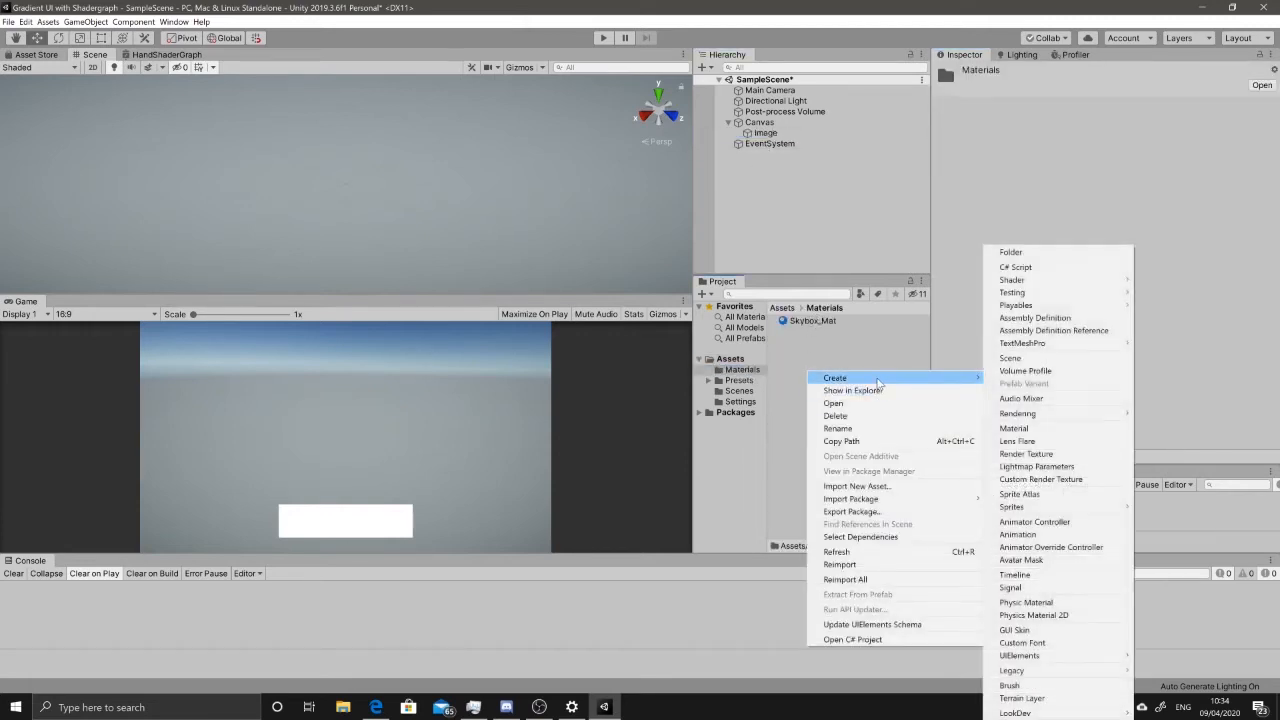
{"action": "left_click", "coordinate": [1080, 428]}
{"action": "type", "text": "Gradient Material"}
{"action": "key", "text": "Return"}
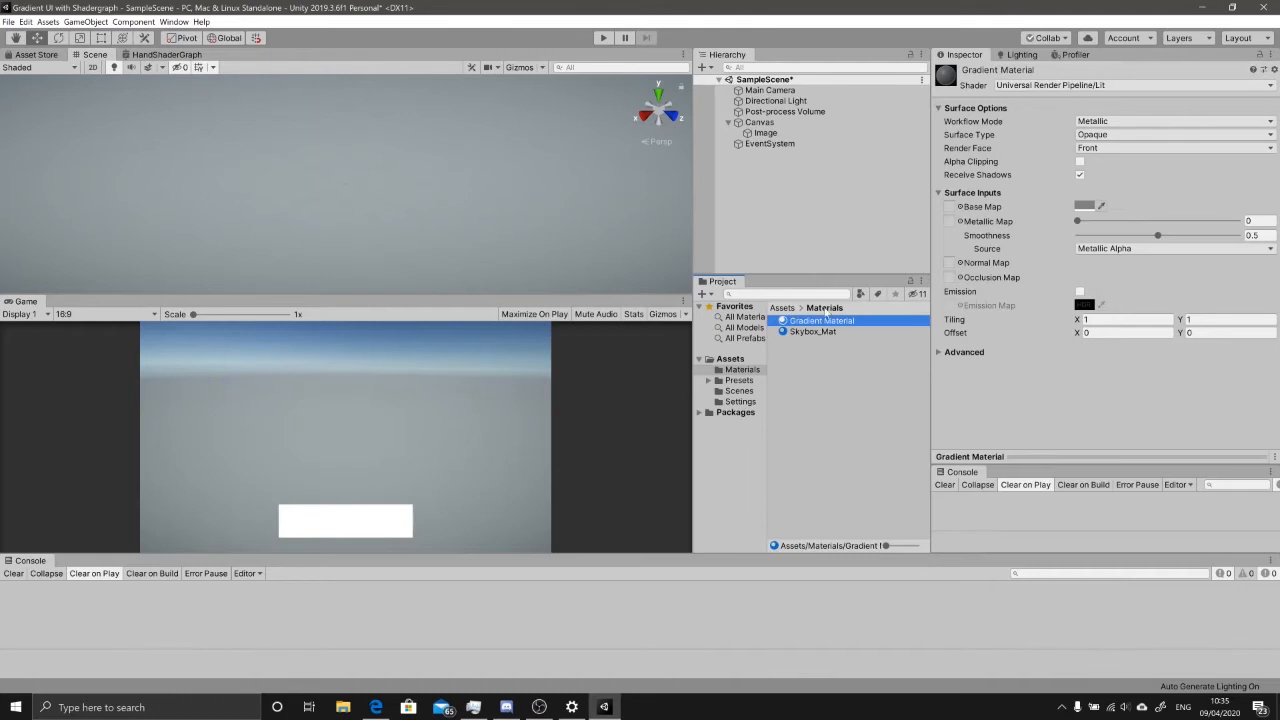
{"action": "left_click", "coordinate": [770, 134]}
{"action": "left_click_drag", "start_coordinate": [797, 324], "coordinate": [1114, 315]}
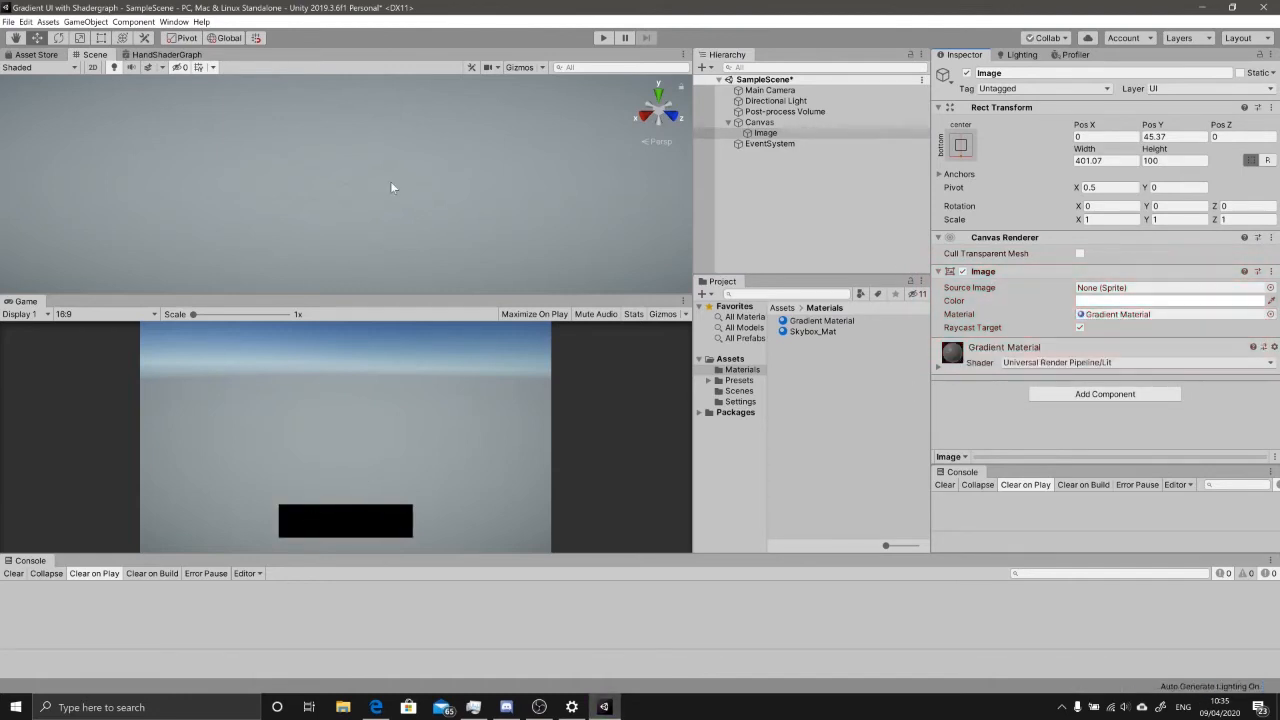
- Switch the Scene view to 2D and frame the canvas around its image with the Rect tool active
{"action": "left_click", "coordinate": [107, 164]}
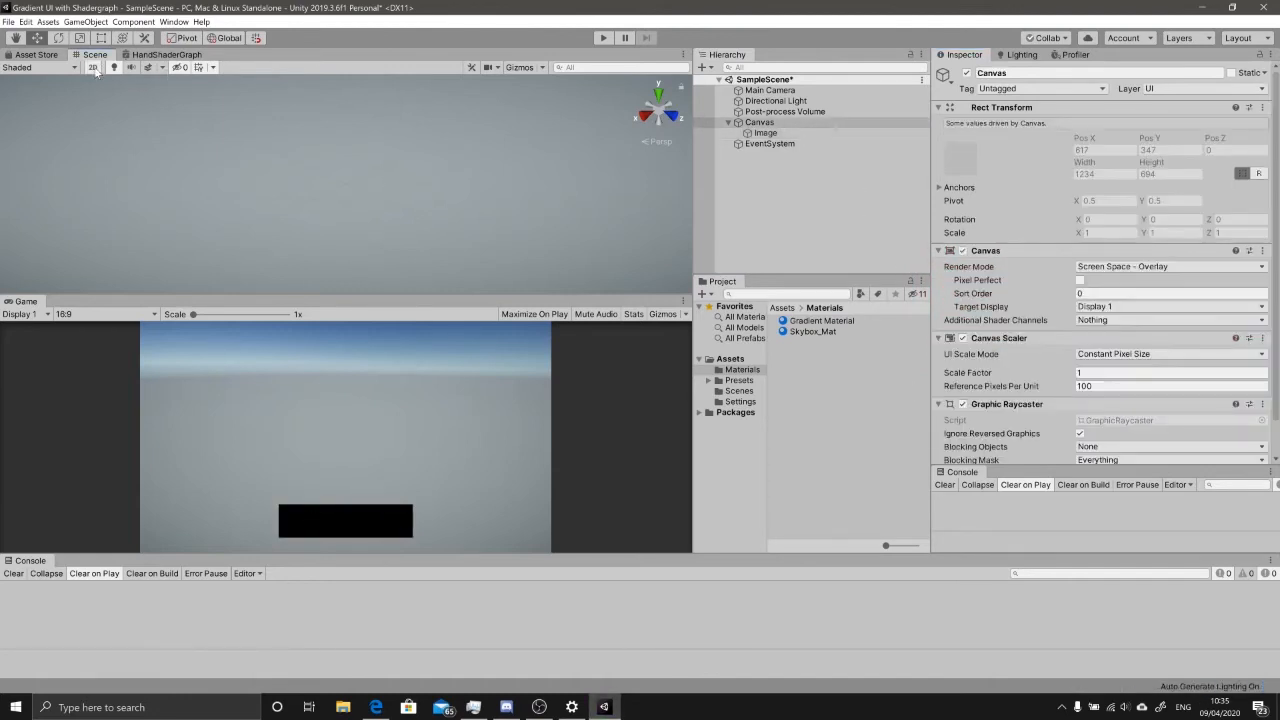
{"action": "left_click", "coordinate": [92, 67]}
{"action": "middle_click_drag", "start_coordinate": [540, 127], "coordinate": [460, 192]}
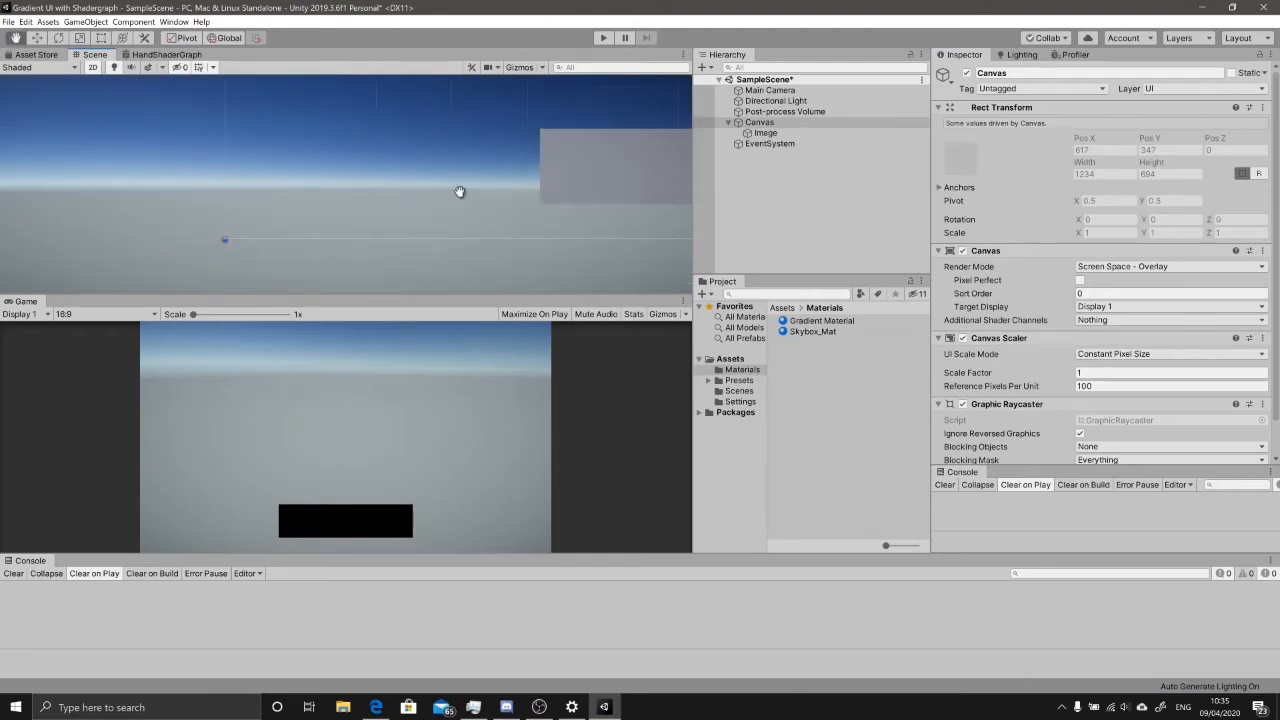
{"action": "key", "text": "f"}
{"action": "key", "text": "t"}
{"action": "middle_click_drag", "start_coordinate": [450, 143], "coordinate": [436, 131]}
{"action": "middle_click_drag", "start_coordinate": [427, 185], "coordinate": [423, 180]}
{"action": "scroll", "coordinate": [423, 180], "scroll_direction": "up", "scroll_amount": 2}
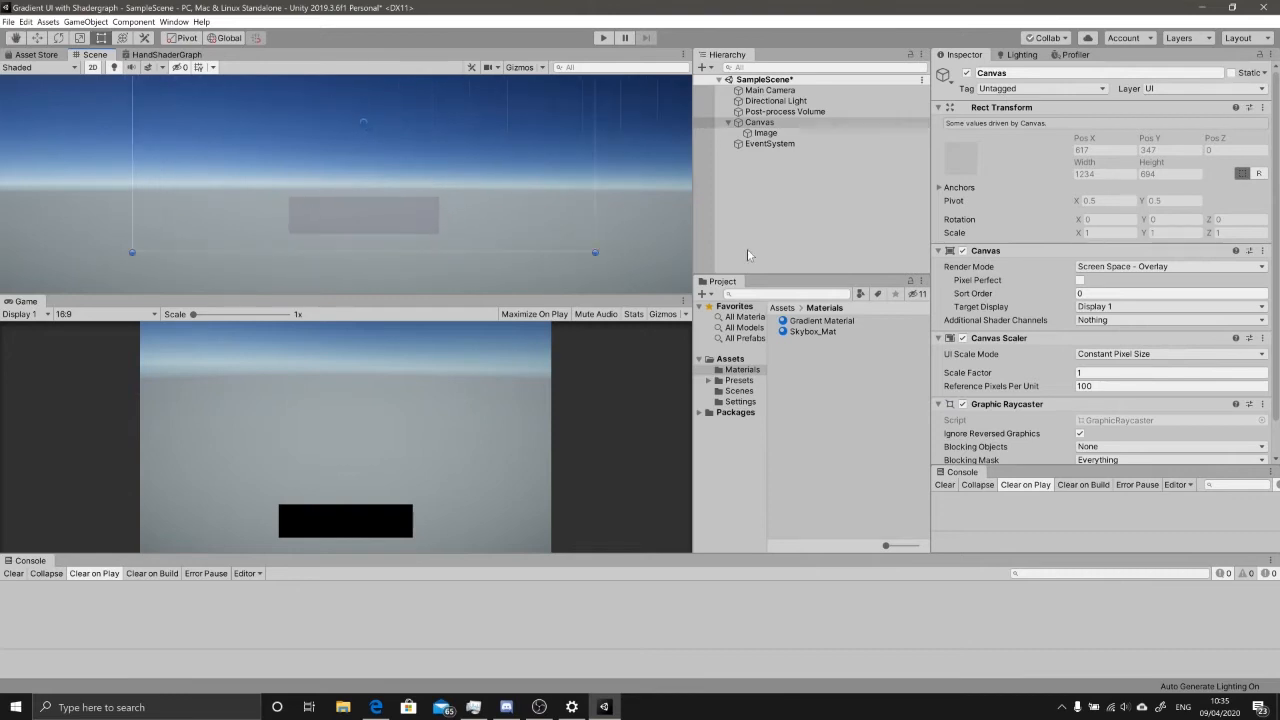
- Create an Unlit Graph named "Gradient Graph" in the Materials folder and apply it as the shader of Gradient Material
{"action": "left_click", "coordinate": [820, 320]}
{"action": "right_click", "coordinate": [806, 354]}
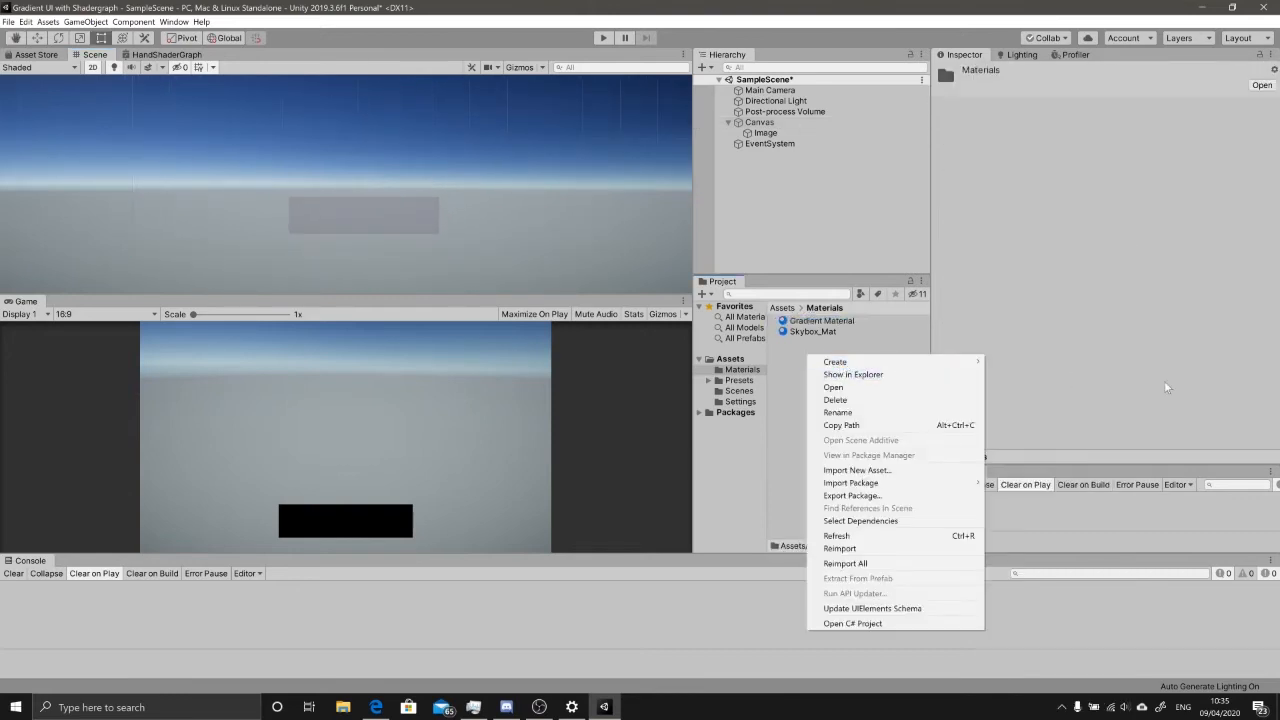
{"action": "mouse_move", "coordinate": [945, 362]}
{"action": "mouse_move", "coordinate": [1105, 280]}
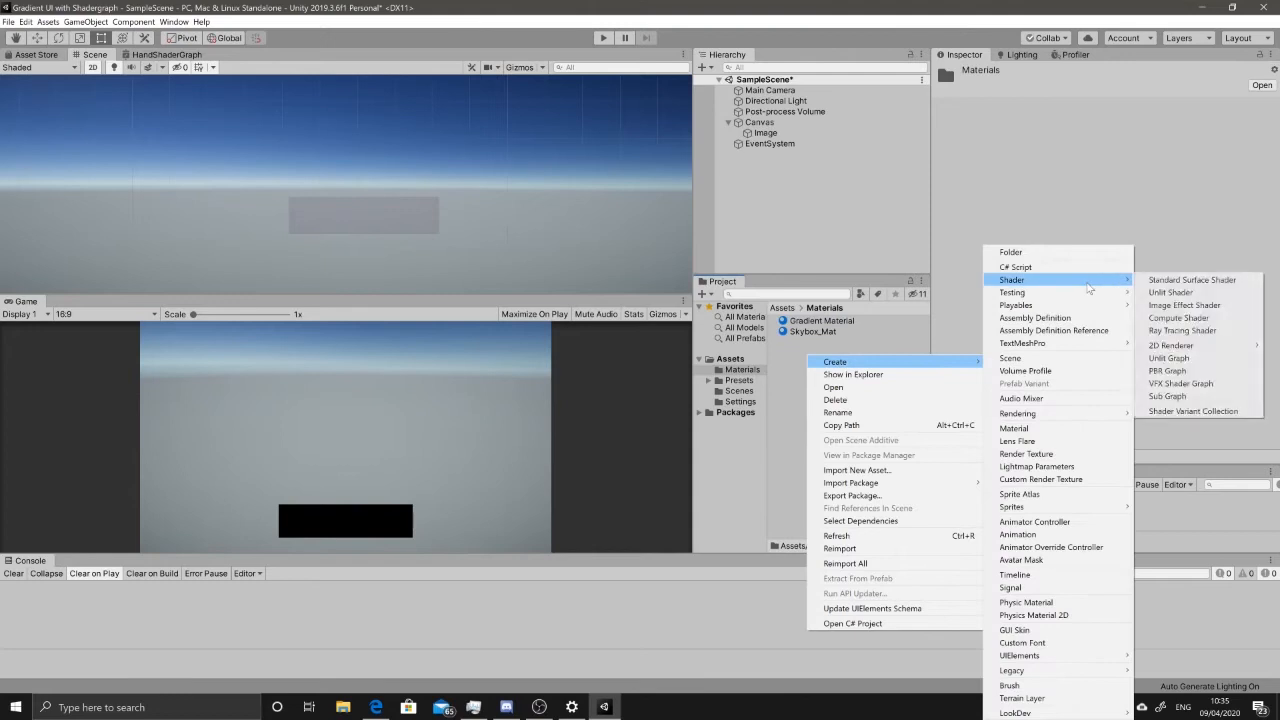
{"action": "left_click", "coordinate": [1170, 358]}
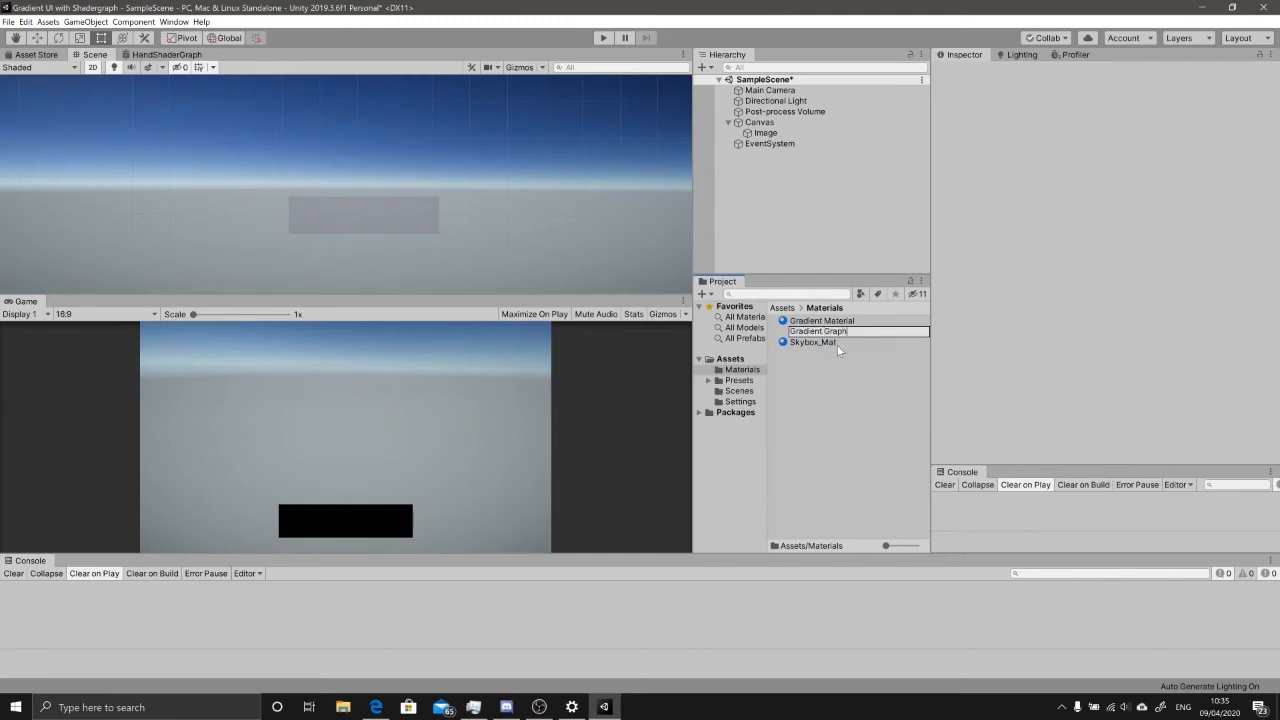
{"action": "key", "text": "Return"}
{"action": "mouse_move", "coordinate": [823, 321]}
{"action": "left_mouse_down"}
{"action": "mouse_move", "coordinate": [827, 335]}
{"action": "mouse_move", "coordinate": [796, 330]}
{"action": "mouse_move", "coordinate": [821, 337]}
{"action": "left_mouse_up"}
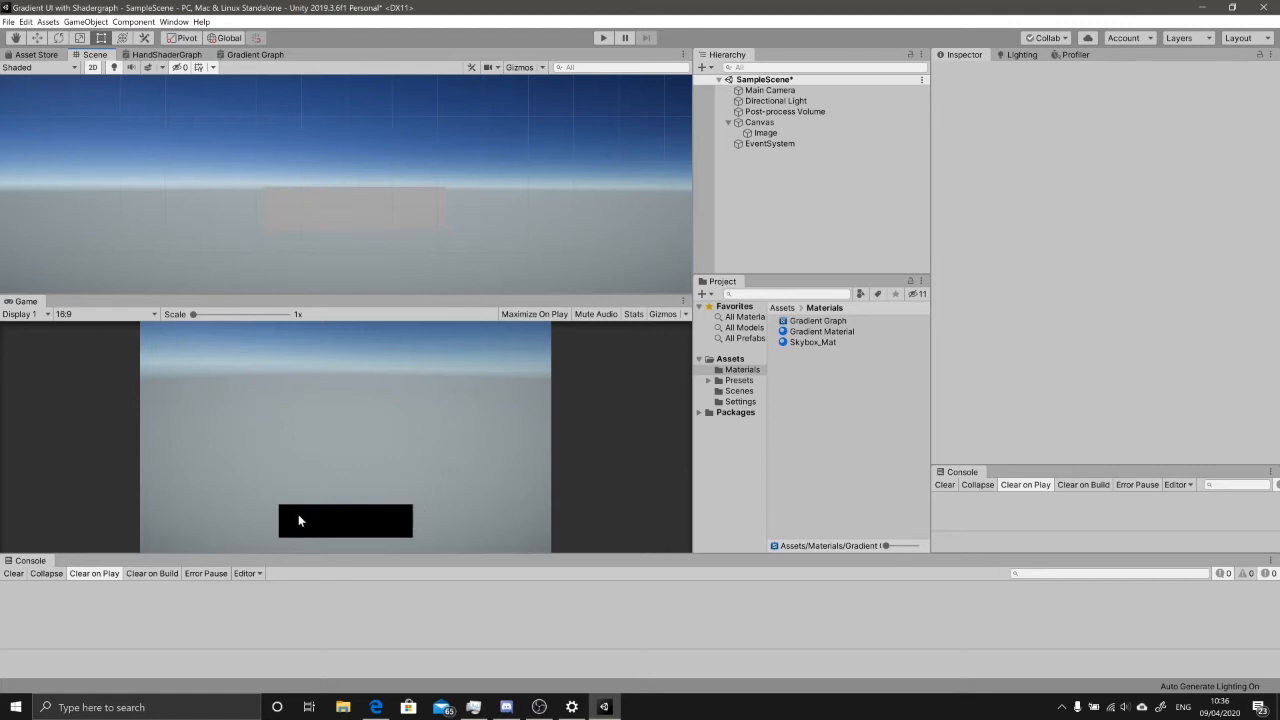
- Open Gradient Graph and set the Unlit Master node's Color to red
{"action": "double_click", "coordinate": [810, 325]}
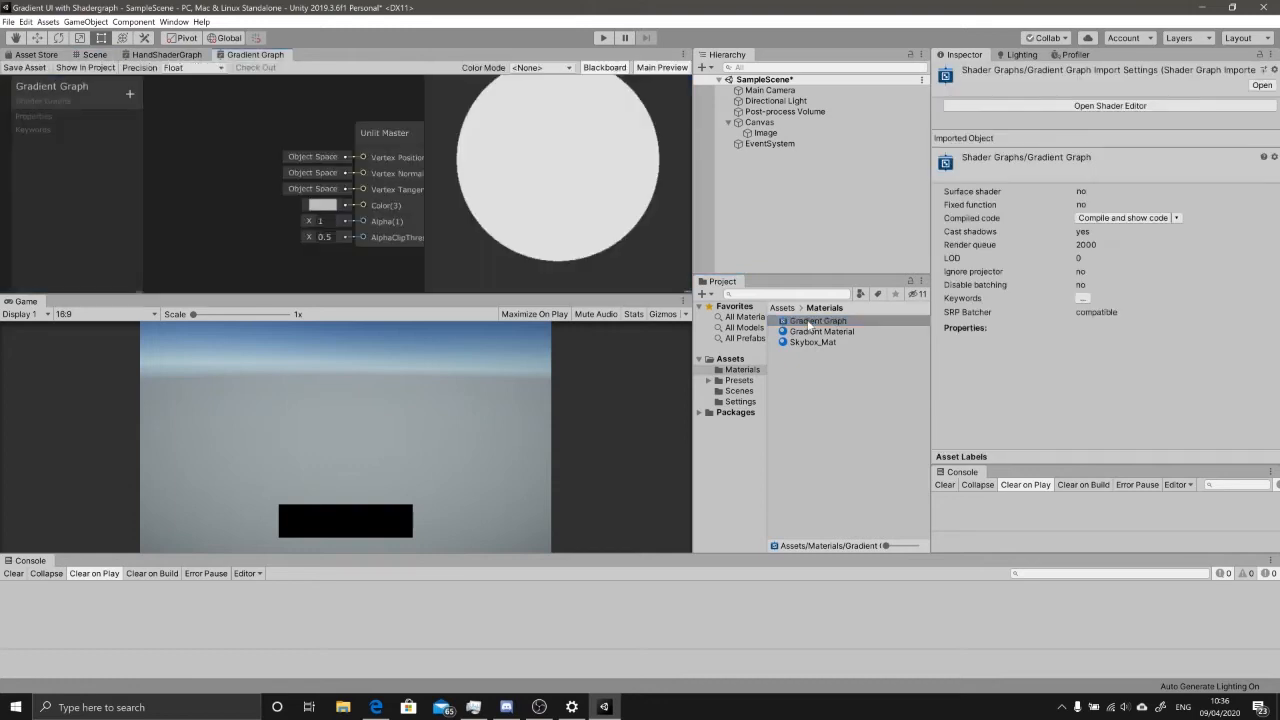
{"action": "left_click", "coordinate": [242, 189]}
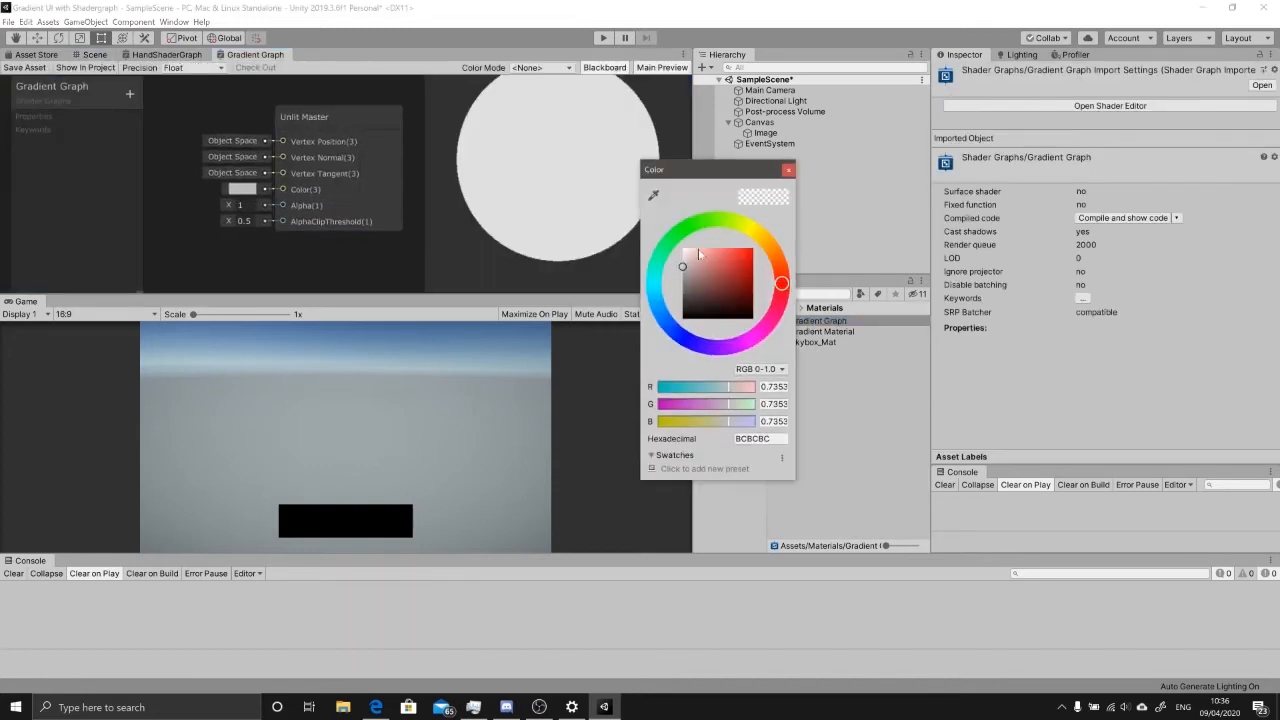
{"action": "left_click_drag", "start_coordinate": [715, 277], "coordinate": [754, 247]}
{"action": "middle_click_drag", "start_coordinate": [168, 146], "coordinate": [213, 153]}
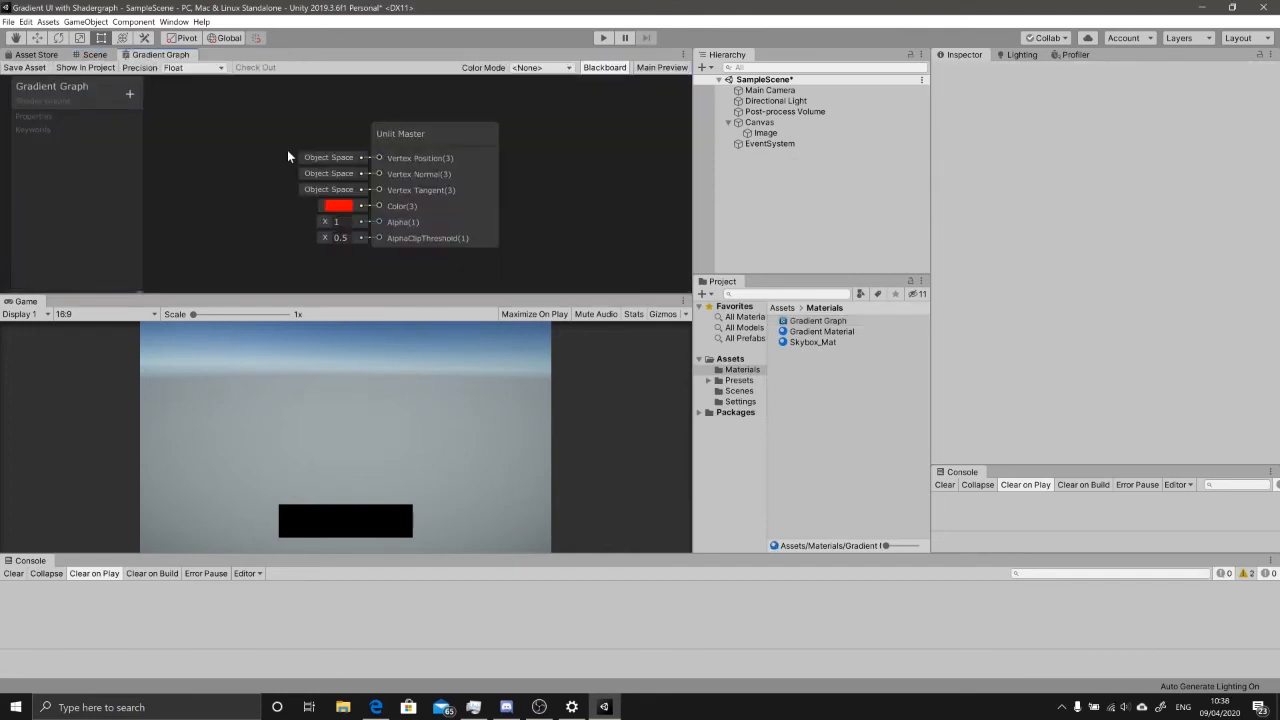
{"action": "left_click", "coordinate": [94, 54]}
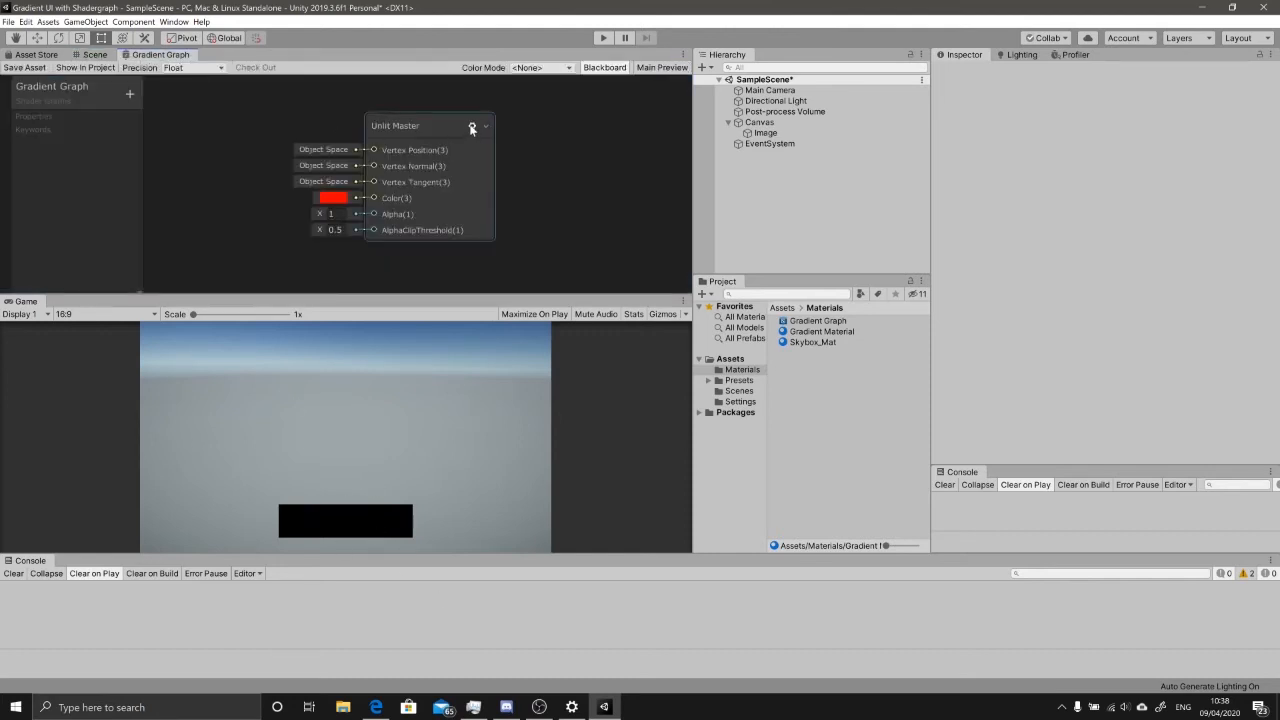
- Set the Unlit Master's Surface to Transparent, save the graph asset and check the image in the Scene view
{"action": "left_click_drag", "start_coordinate": [389, 127], "coordinate": [327, 139]}
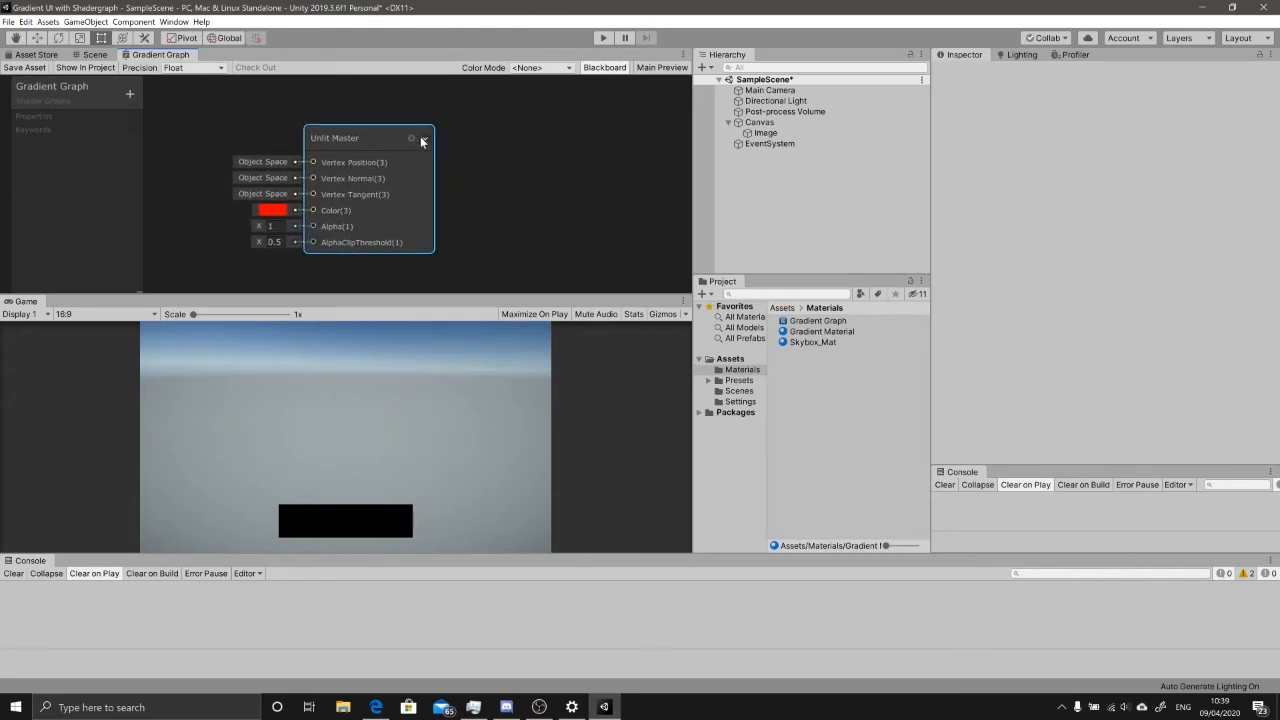
{"action": "left_click", "coordinate": [411, 138]}
{"action": "left_click", "coordinate": [577, 180]}
{"action": "left_click", "coordinate": [575, 205]}
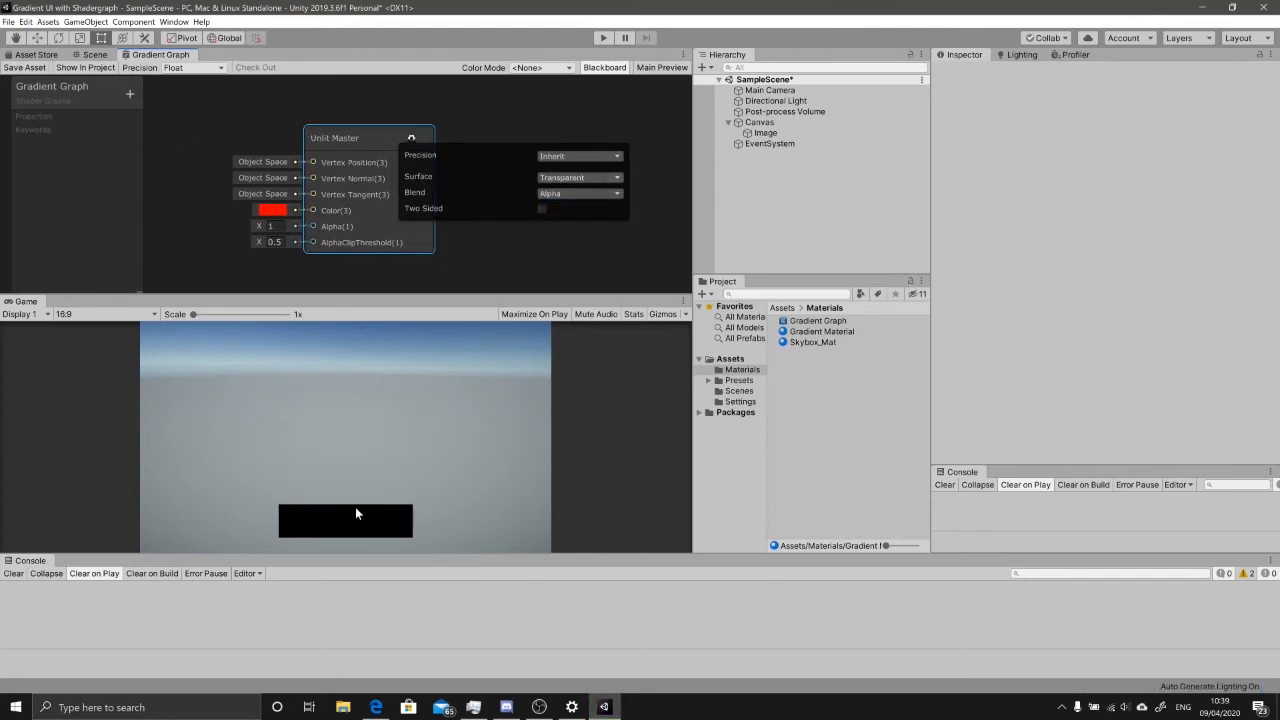
{"action": "left_click", "coordinate": [30, 67]}
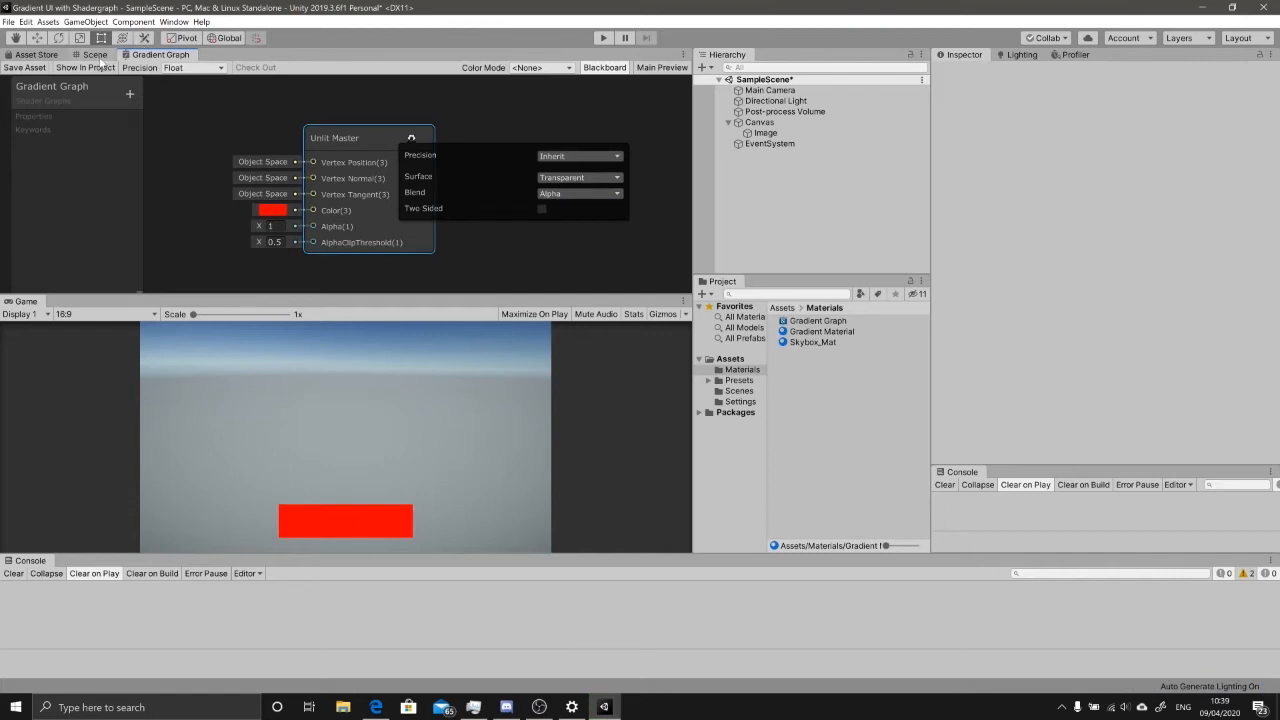
{"action": "left_click", "coordinate": [96, 54]}
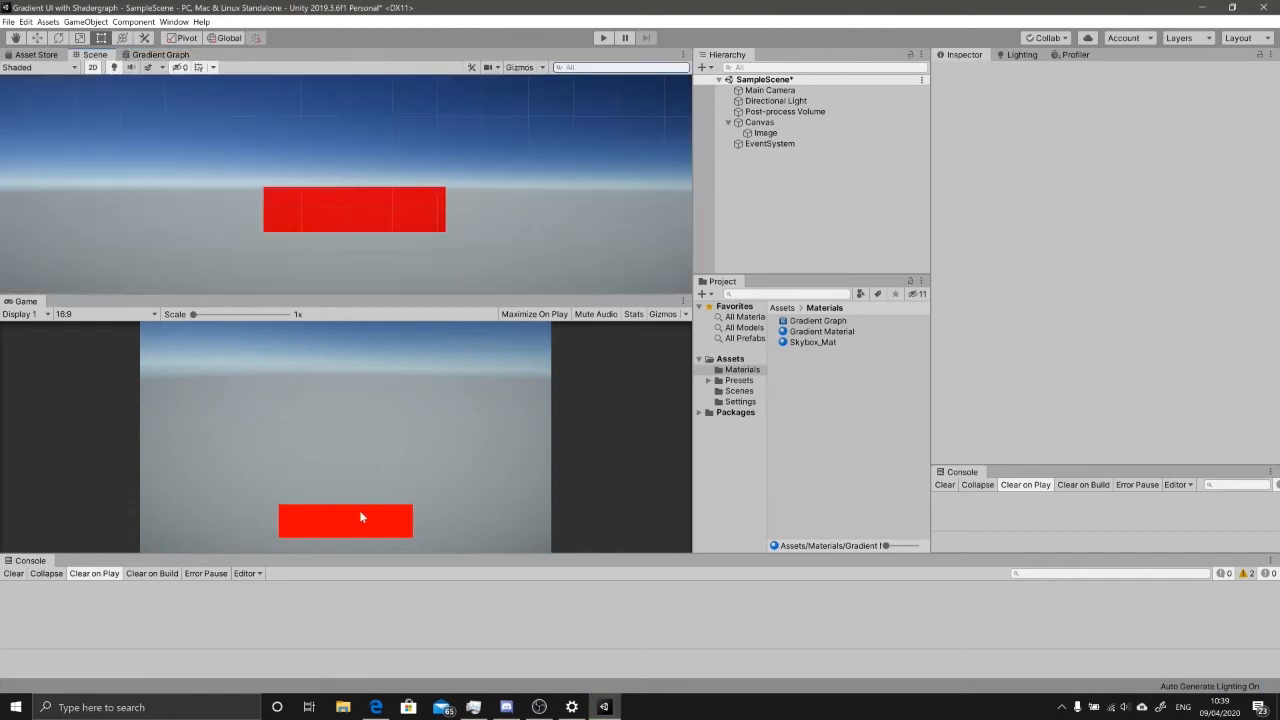
- Add a Texture 2D Asset node to Gradient Graph beside the Unlit Master node
{"action": "left_click", "coordinate": [155, 54]}
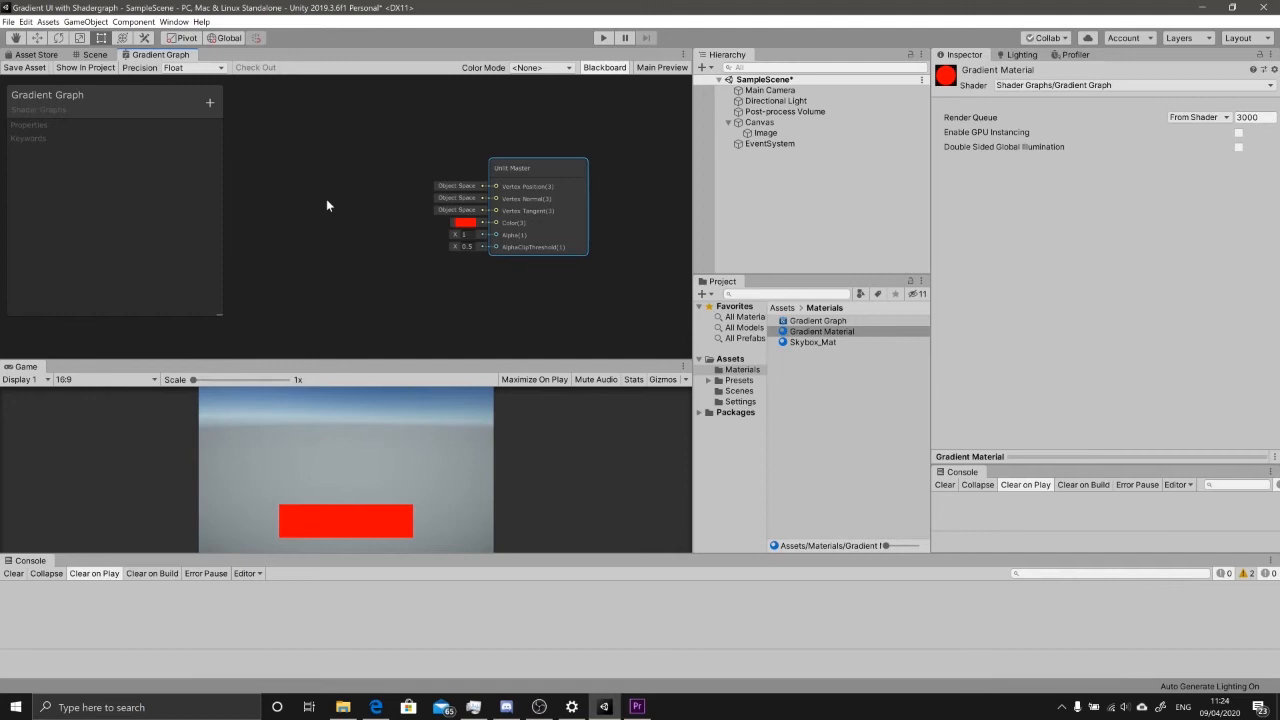
{"action": "left_click", "coordinate": [767, 133]}
{"action": "mouse_move", "coordinate": [508, 167]}
{"action": "left_mouse_down"}
{"action": "mouse_move", "coordinate": [518, 182]}
{"action": "mouse_move", "coordinate": [511, 172]}
{"action": "left_mouse_up"}
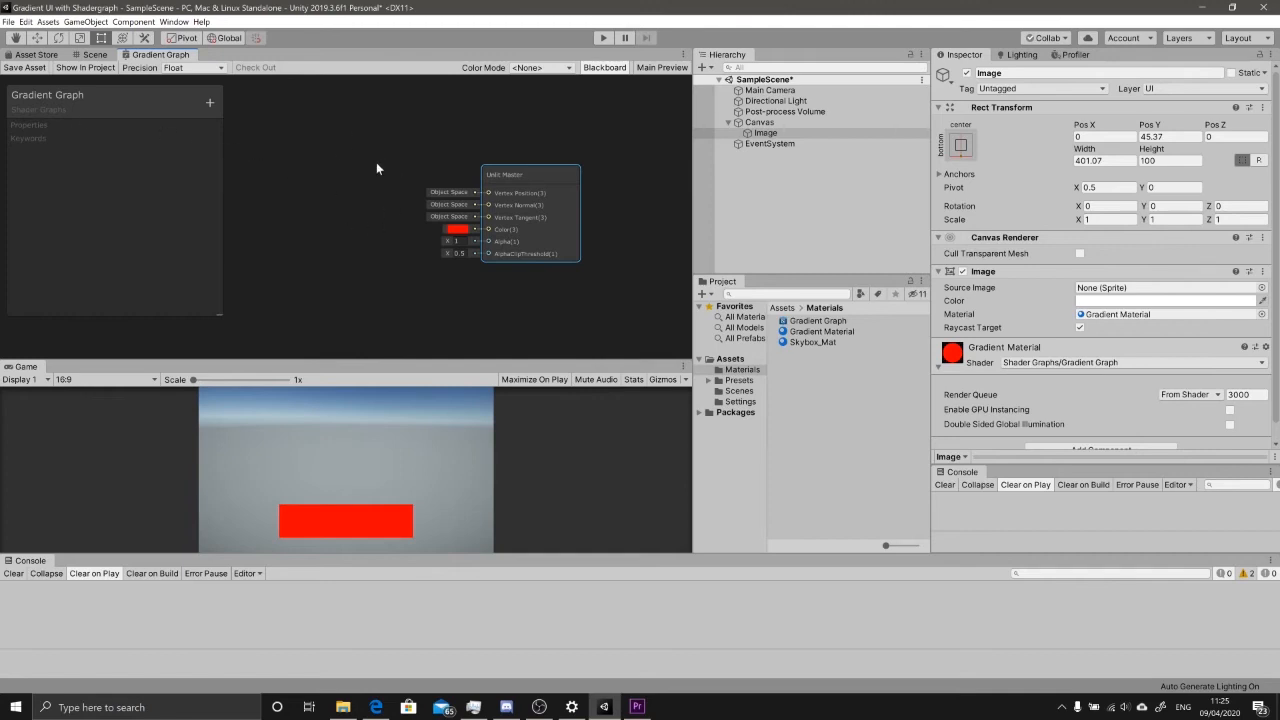
{"action": "middle_click_drag", "start_coordinate": [366, 169], "coordinate": [394, 164]}
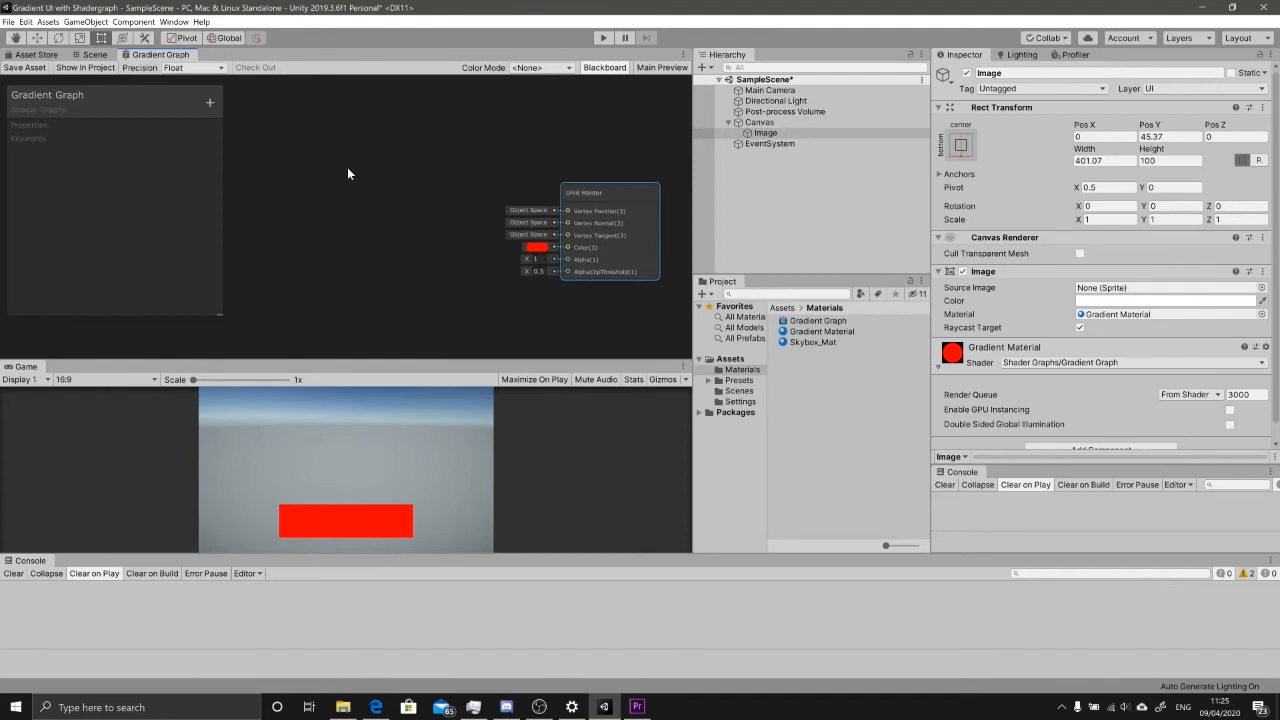
{"action": "right_click", "coordinate": [336, 174]}
{"action": "left_click", "coordinate": [355, 175]}
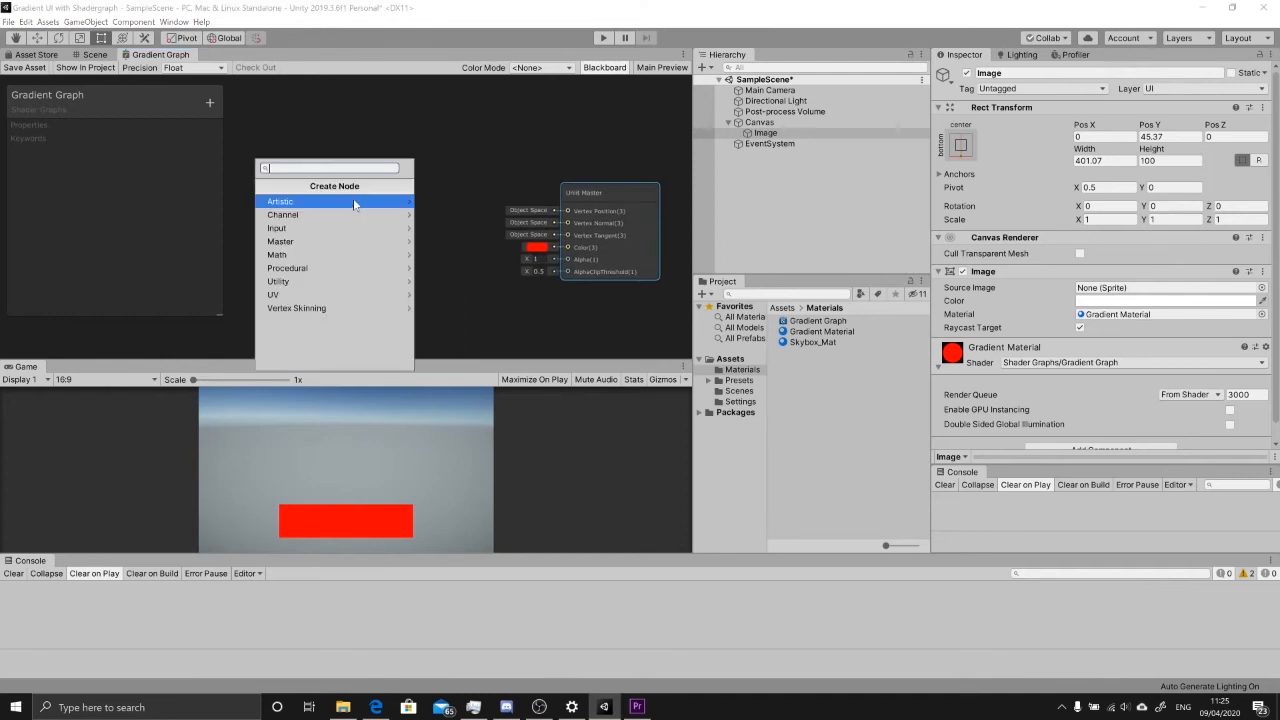
{"action": "type", "text": "text"}
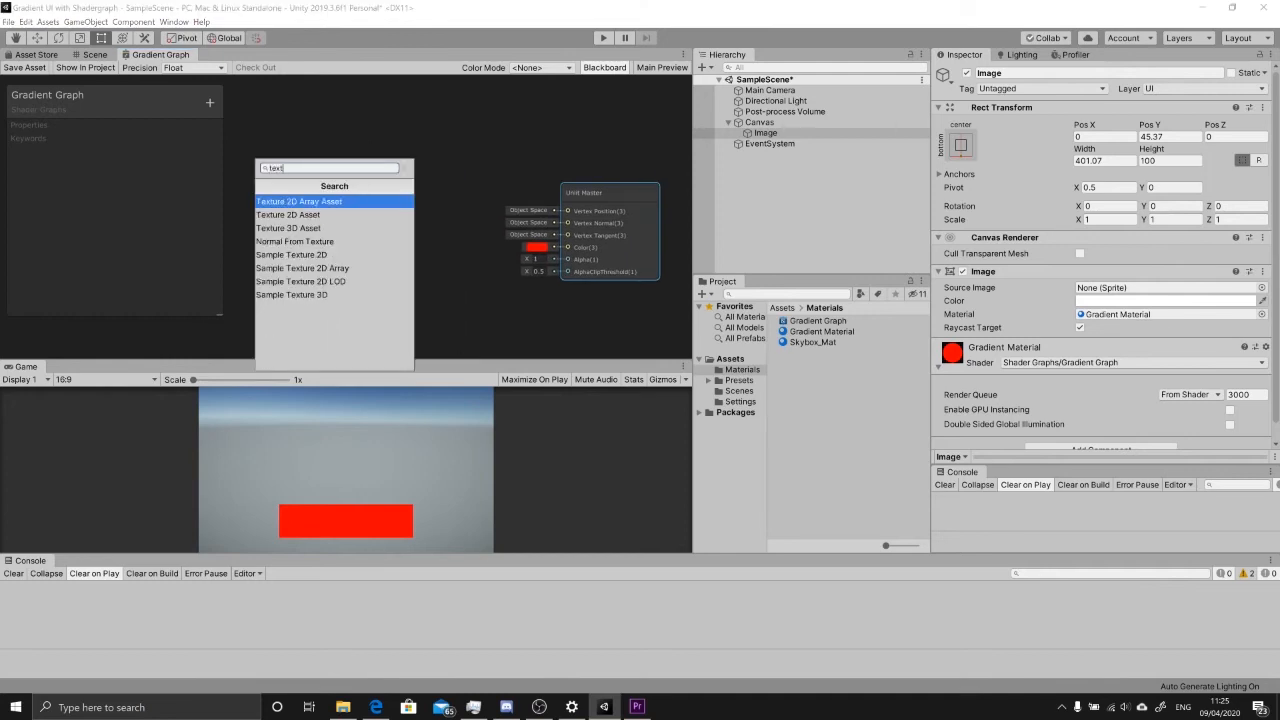
{"action": "key", "text": "Down"}
{"action": "key", "text": "Return"}
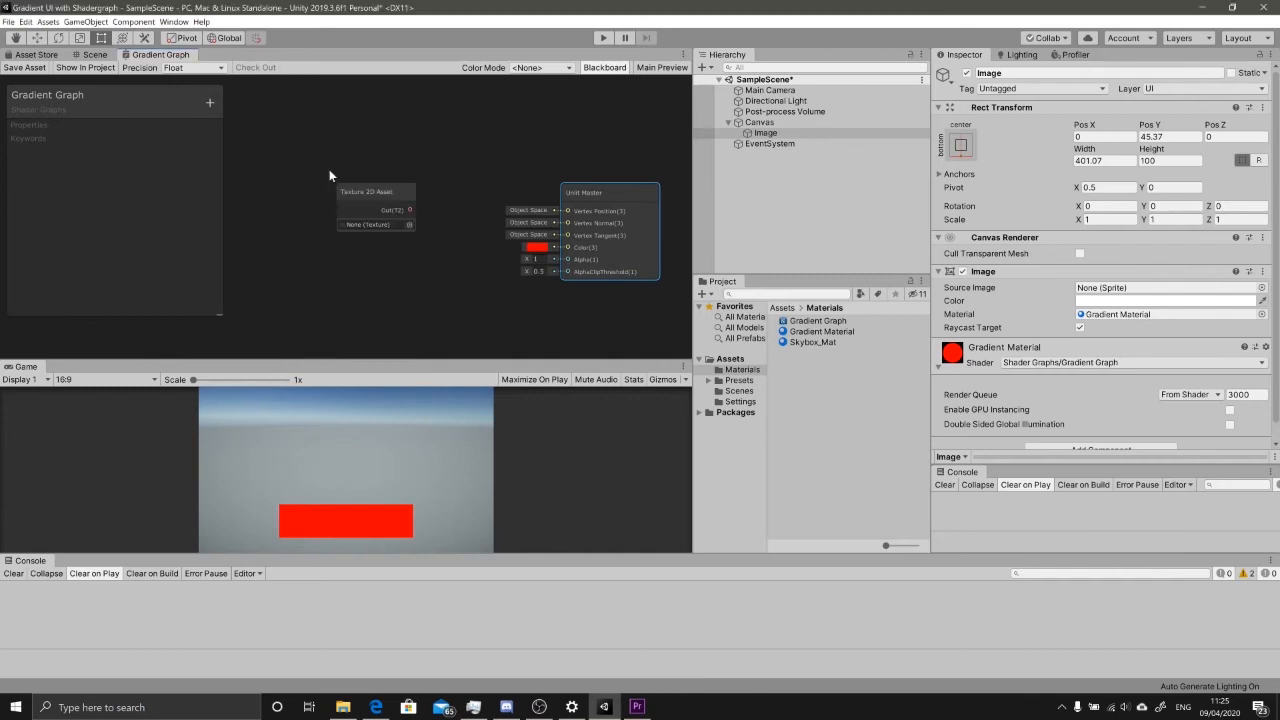
- Convert the Texture 2D Asset node to a property and set its reference to _MainTex
{"action": "right_click", "coordinate": [376, 172]}
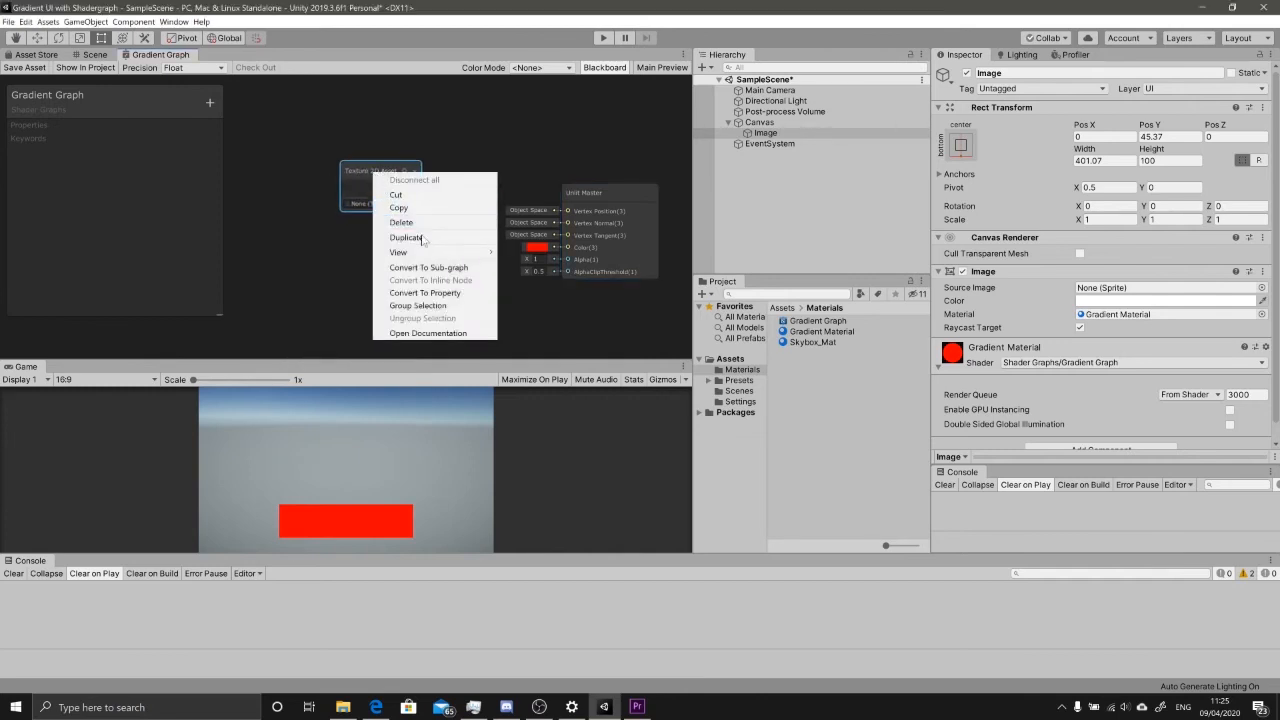
{"action": "left_click", "coordinate": [397, 295]}
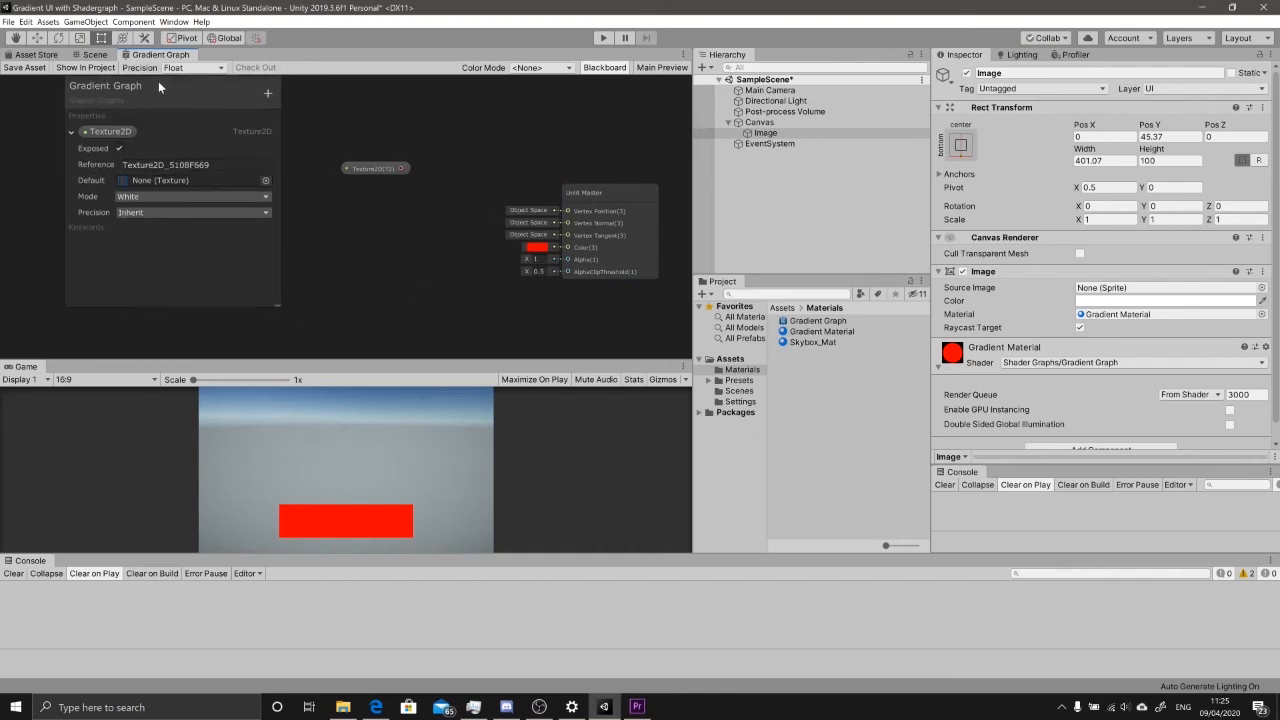
{"action": "left_click_drag", "start_coordinate": [150, 95], "coordinate": [148, 118]}
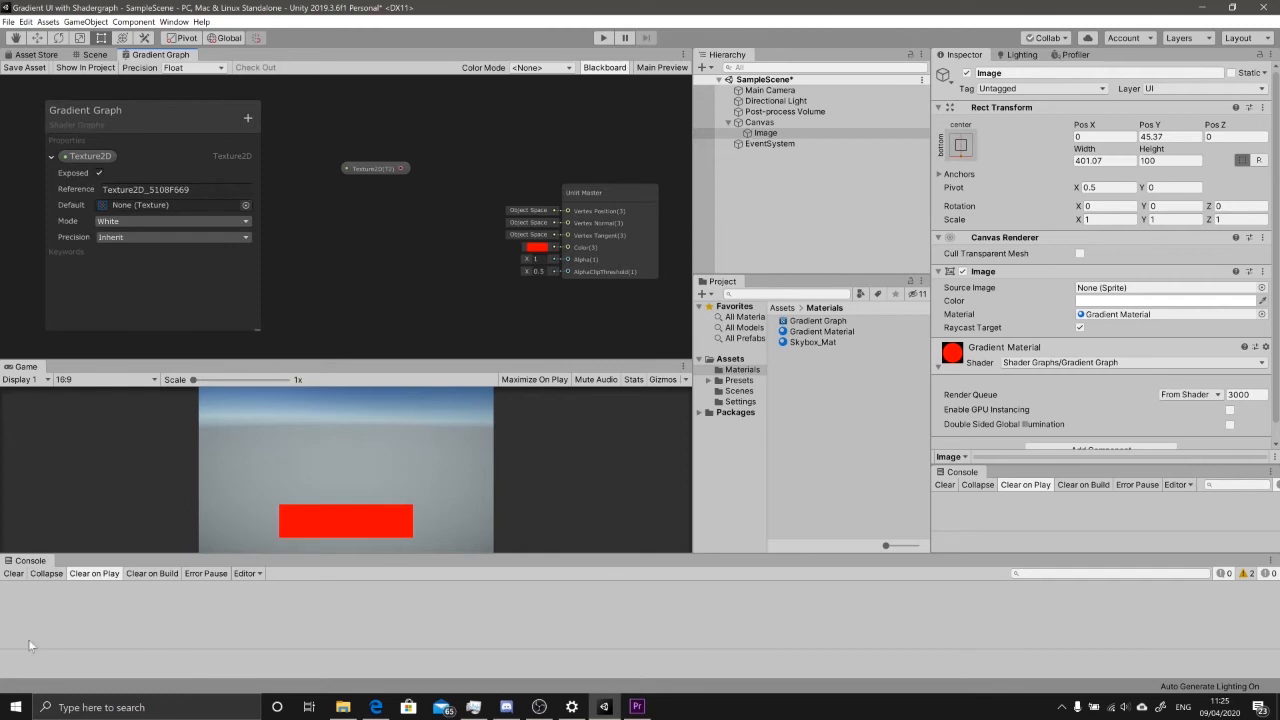
{"action": "left_click", "coordinate": [146, 189]}
{"action": "key", "text": "ctrl+a"}
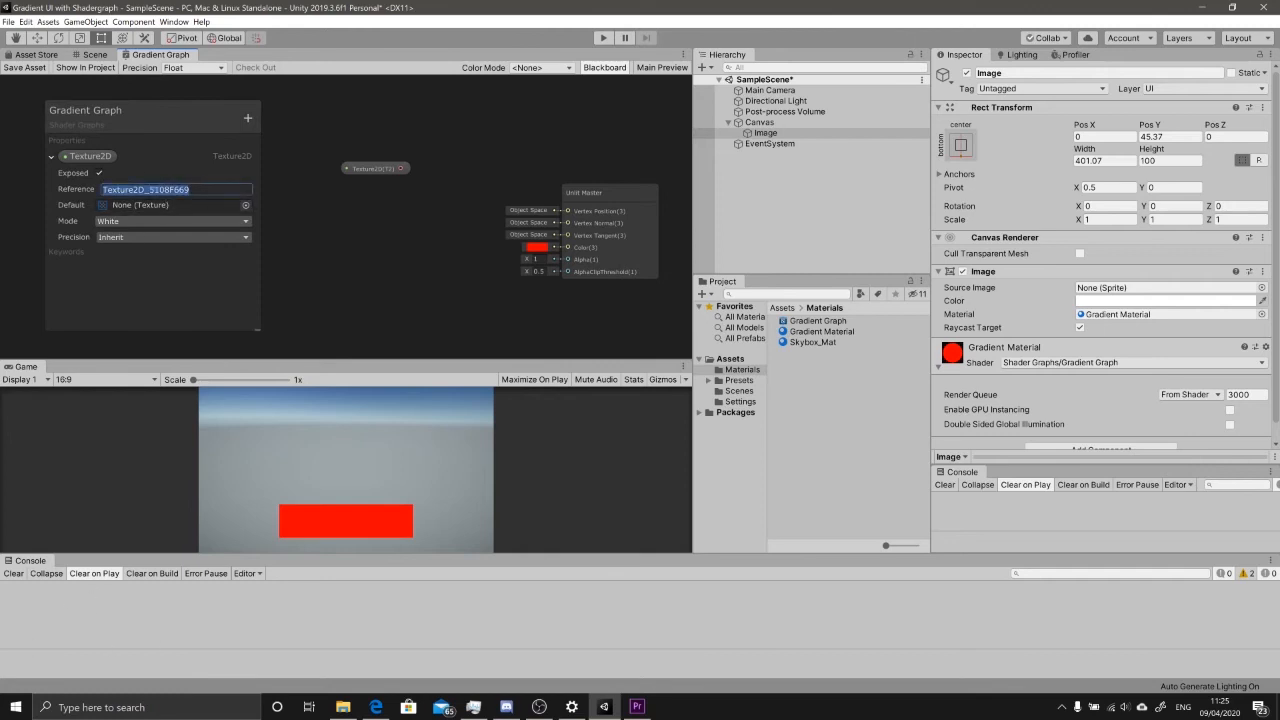
{"action": "type", "text": "_Main"}
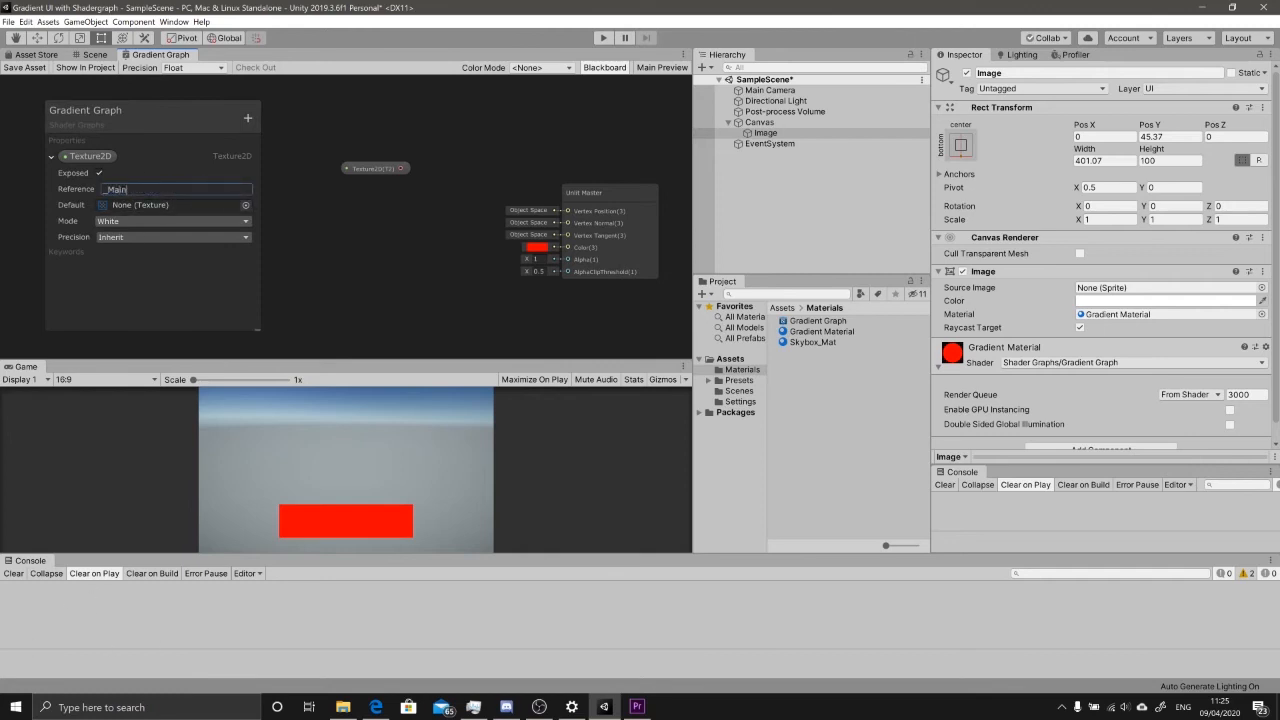
{"action": "type", "text": "Tex"}
{"action": "key", "text": "Return"}
{"action": "left_click", "coordinate": [192, 190]}
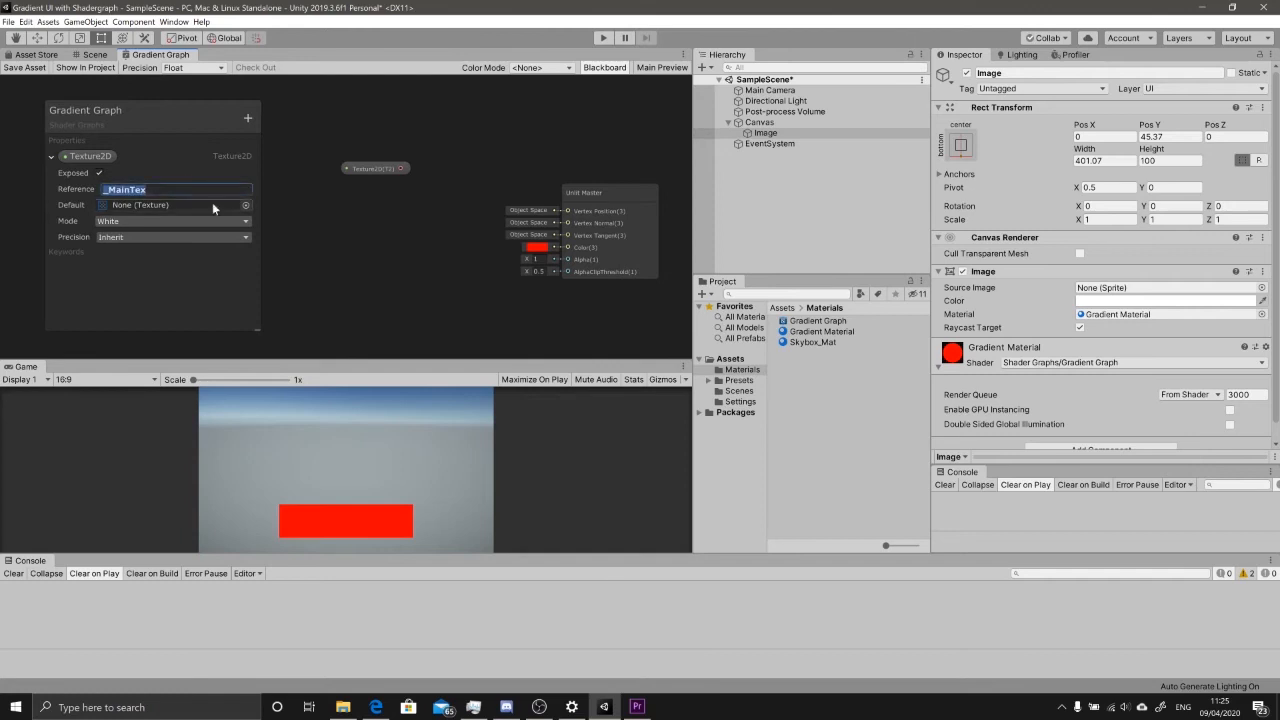
- Move the Texture2D property node up, away from the Unlit Master, and save the graph asset
{"action": "left_click", "coordinate": [301, 209]}
{"action": "mouse_move", "coordinate": [362, 169]}
{"action": "left_mouse_down"}
{"action": "mouse_move", "coordinate": [325, 118]}
{"action": "mouse_move", "coordinate": [346, 119]}
{"action": "mouse_move", "coordinate": [360, 149]}
{"action": "left_mouse_up"}
{"action": "middle_click_drag", "start_coordinate": [468, 265], "coordinate": [460, 210]}
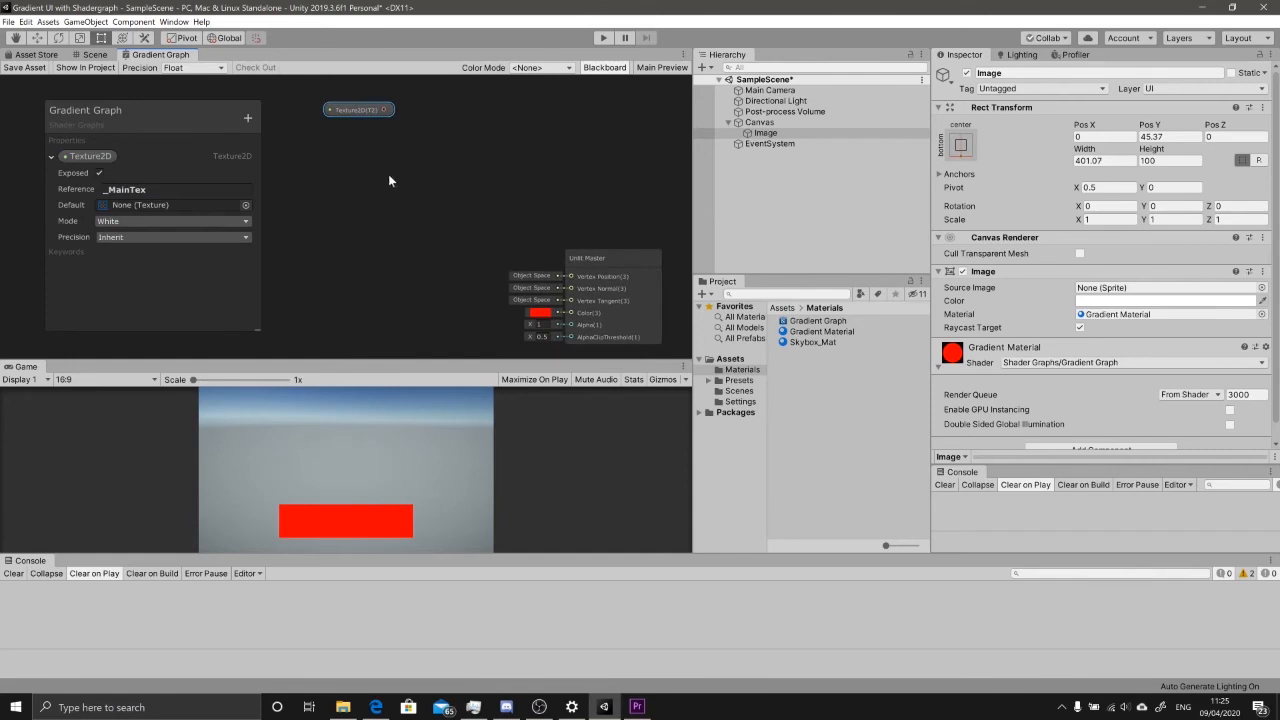
{"action": "left_click", "coordinate": [46, 70]}
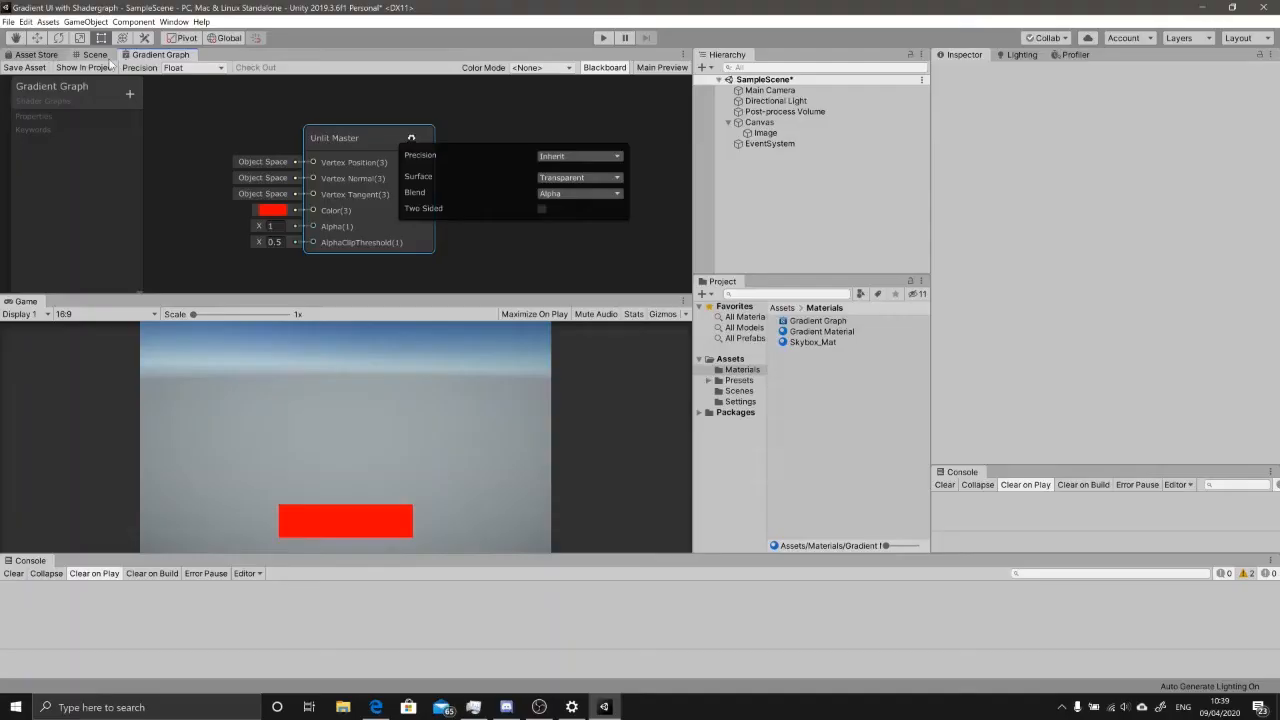
- Check the image in the Scene view and add a Gradient node to Gradient Graph, away from the Unlit Master
{"action": "left_click", "coordinate": [95, 54]}
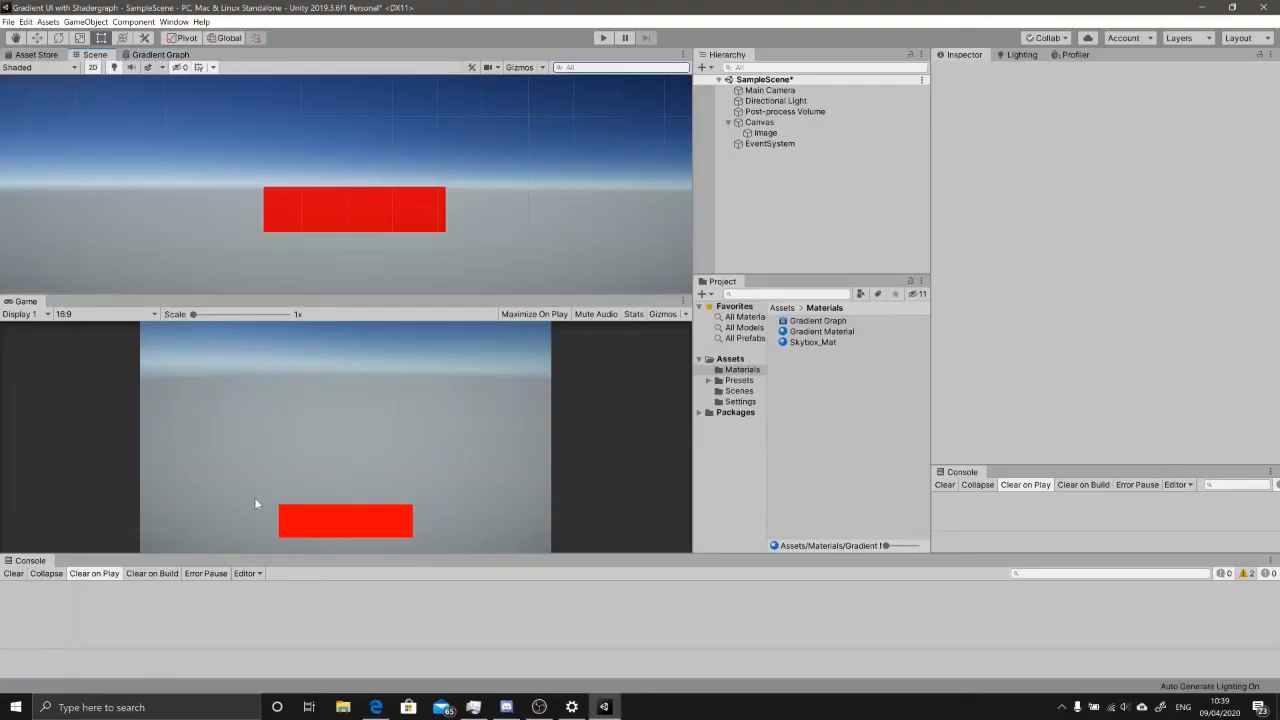
{"action": "left_click", "coordinate": [160, 54]}
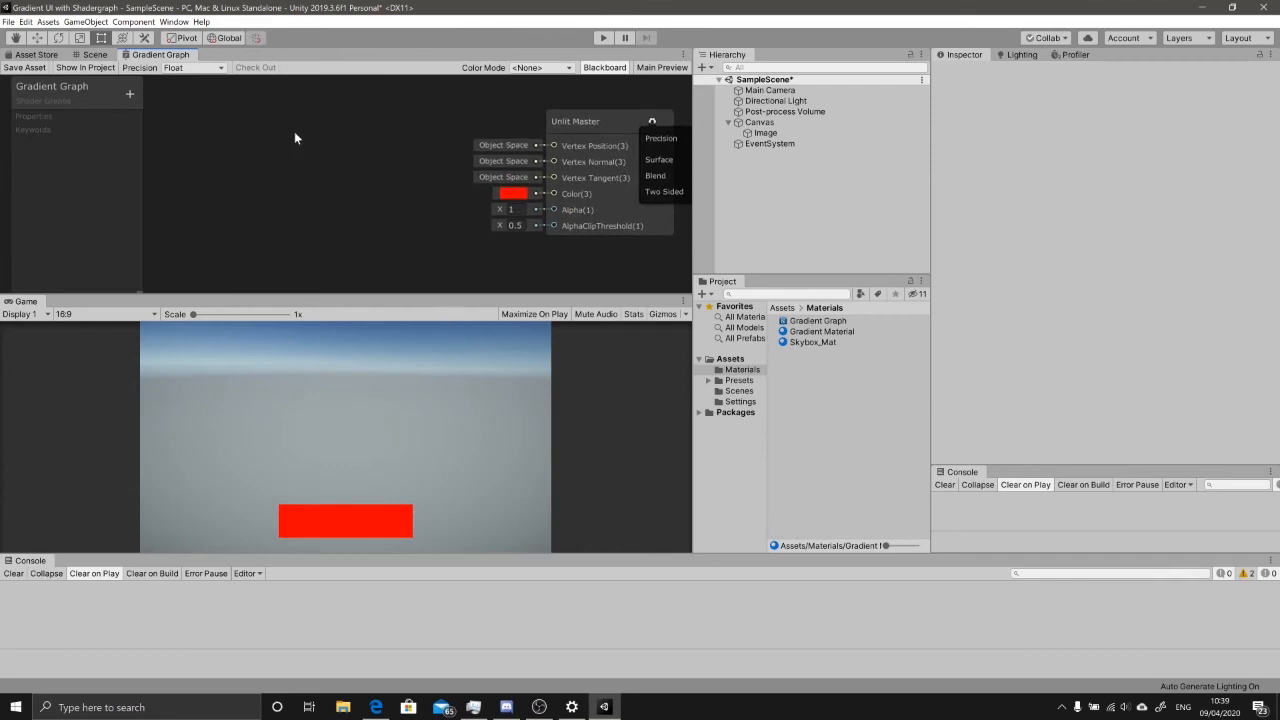
{"action": "key", "text": "space"}
{"action": "type", "text": "grad"}
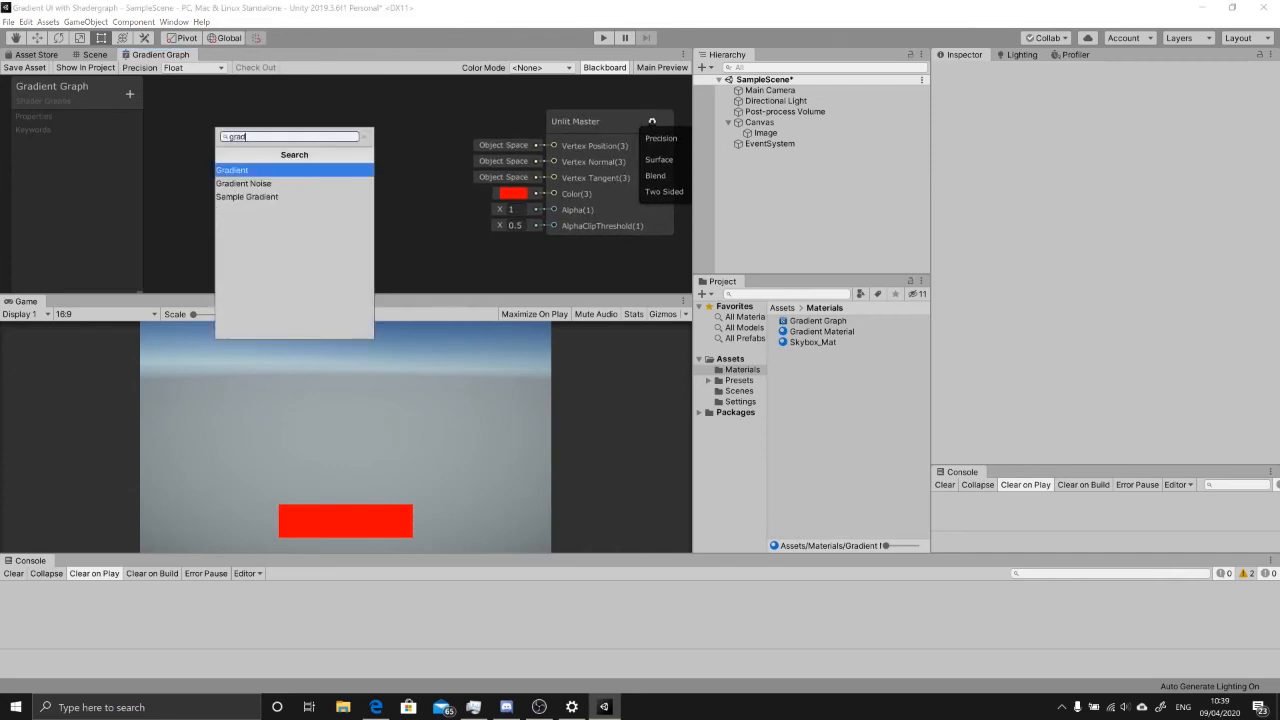
{"action": "key", "text": "Return"}
{"action": "left_click_drag", "start_coordinate": [347, 168], "coordinate": [213, 114]}
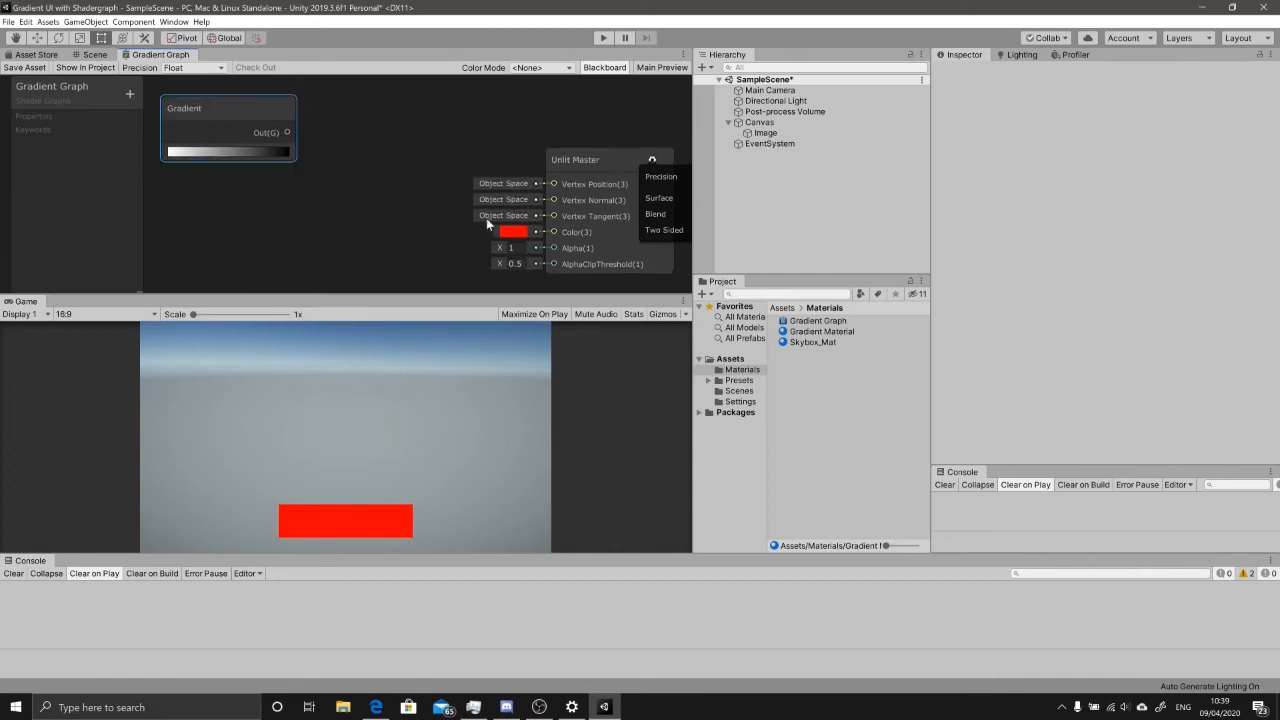
- Add a Sample Gradient node between the Gradient node and the Unlit Master, and space the Gradient node away from it
{"action": "middle_click_drag", "start_coordinate": [440, 213], "coordinate": [534, 176]}
{"action": "left_click", "coordinate": [430, 185]}
{"action": "key", "text": "space"}
{"action": "type", "text": "sampl"}
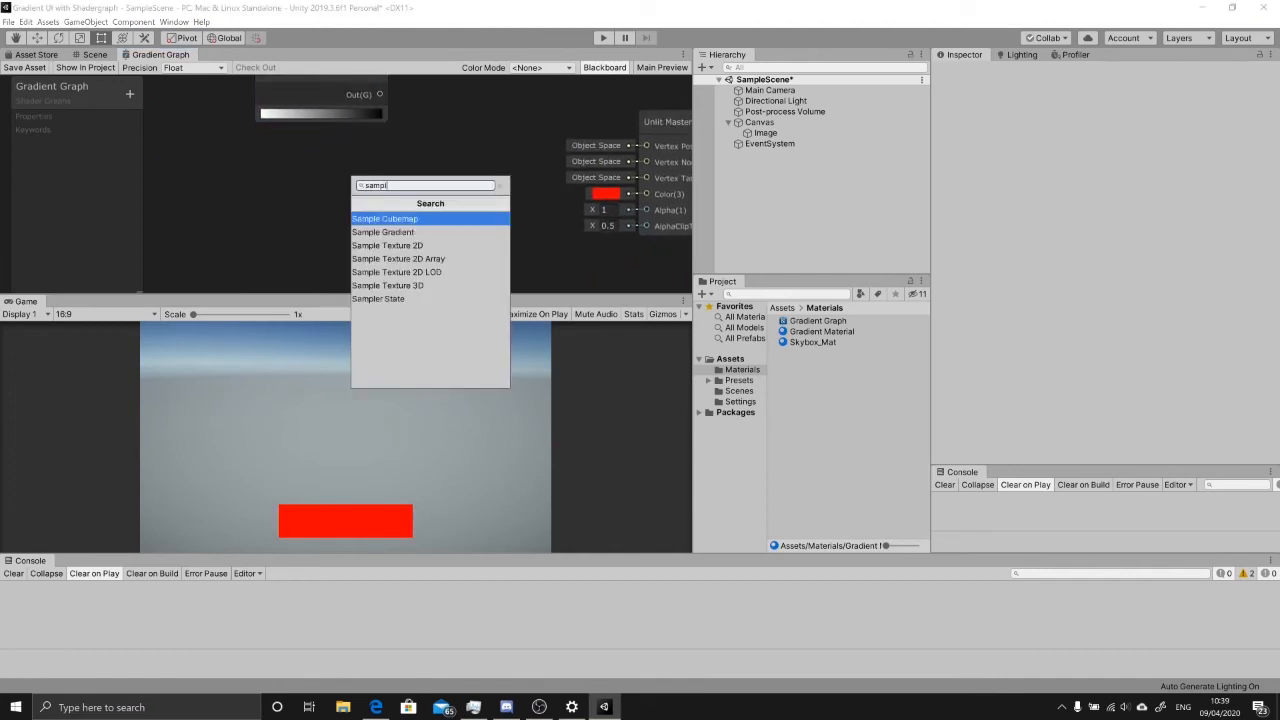
{"action": "key", "text": "Down"}
{"action": "key", "text": "Return"}
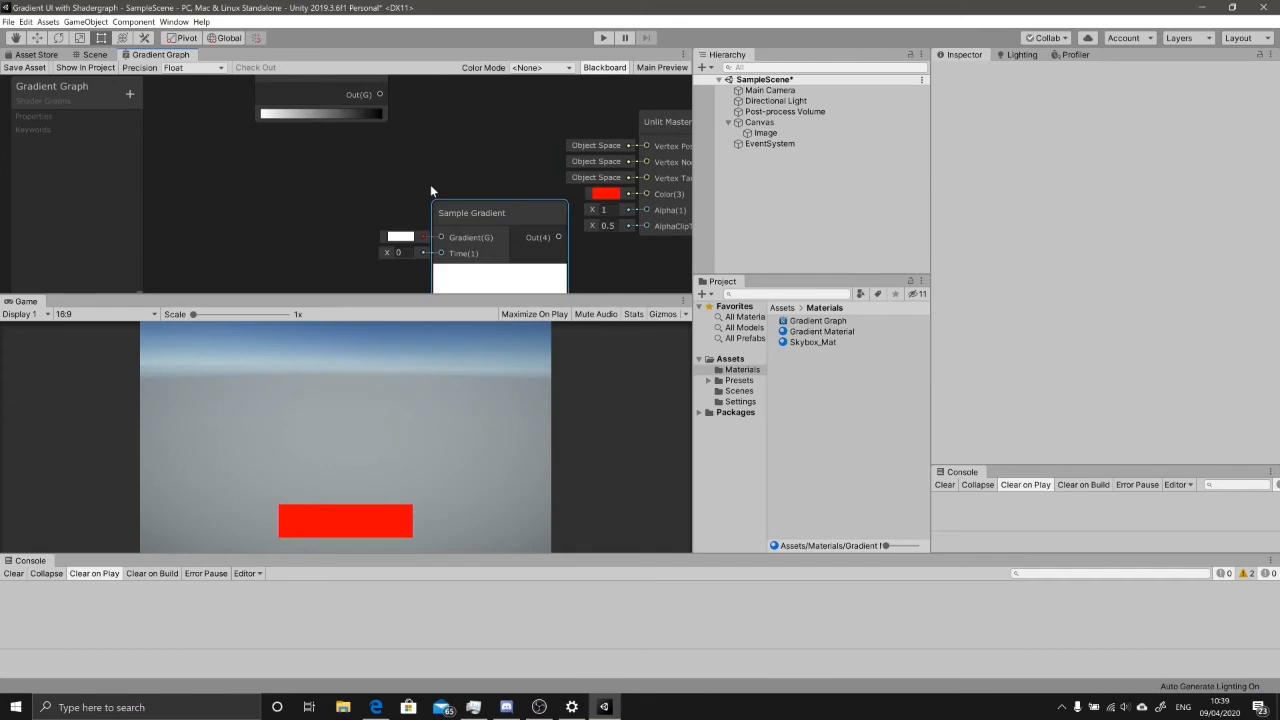
{"action": "left_click_drag", "start_coordinate": [430, 161], "coordinate": [426, 185]}
{"action": "middle_click_drag", "start_coordinate": [448, 156], "coordinate": [468, 140]}
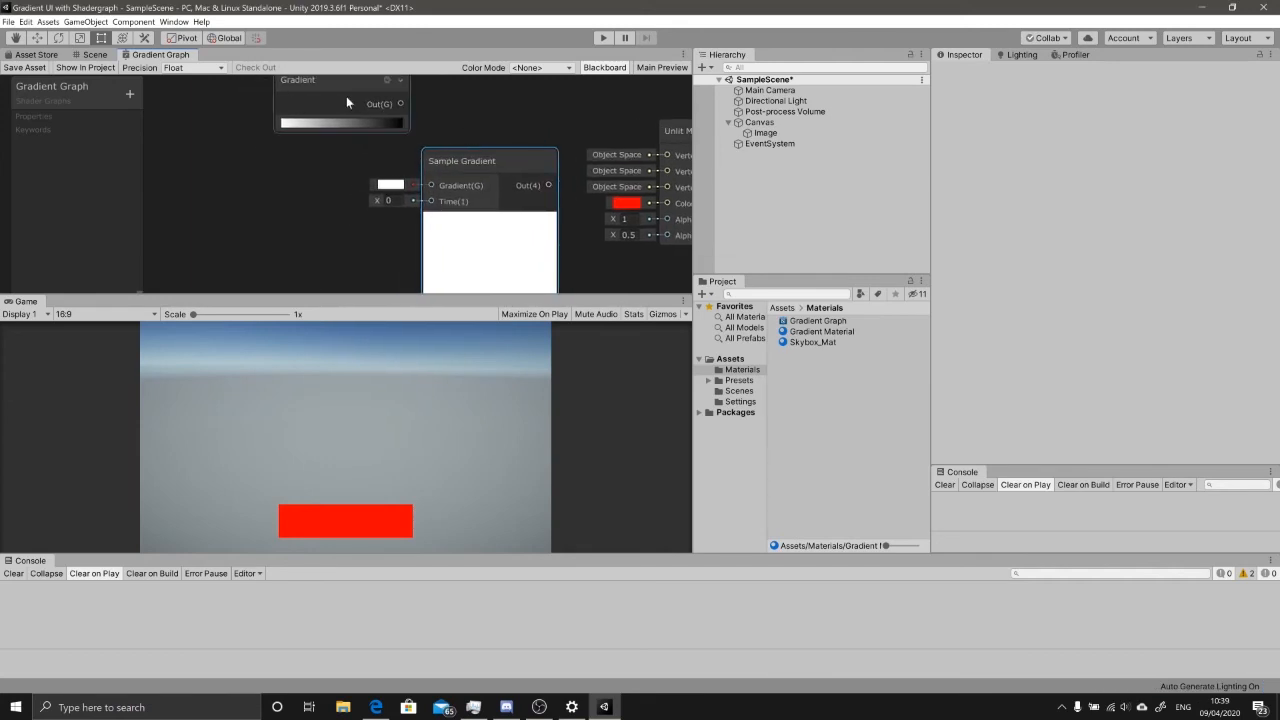
{"action": "left_click_drag", "start_coordinate": [346, 97], "coordinate": [300, 111]}
- Add a UV node using channel UV0 and place it well before the Sample Gradient node, leaving room between them
{"action": "middle_click_drag", "start_coordinate": [278, 272], "coordinate": [410, 158]}
{"action": "middle_click_drag", "start_coordinate": [506, 149], "coordinate": [467, 168]}
{"action": "scroll", "coordinate": [444, 193], "scroll_direction": "down", "scroll_amount": 1}
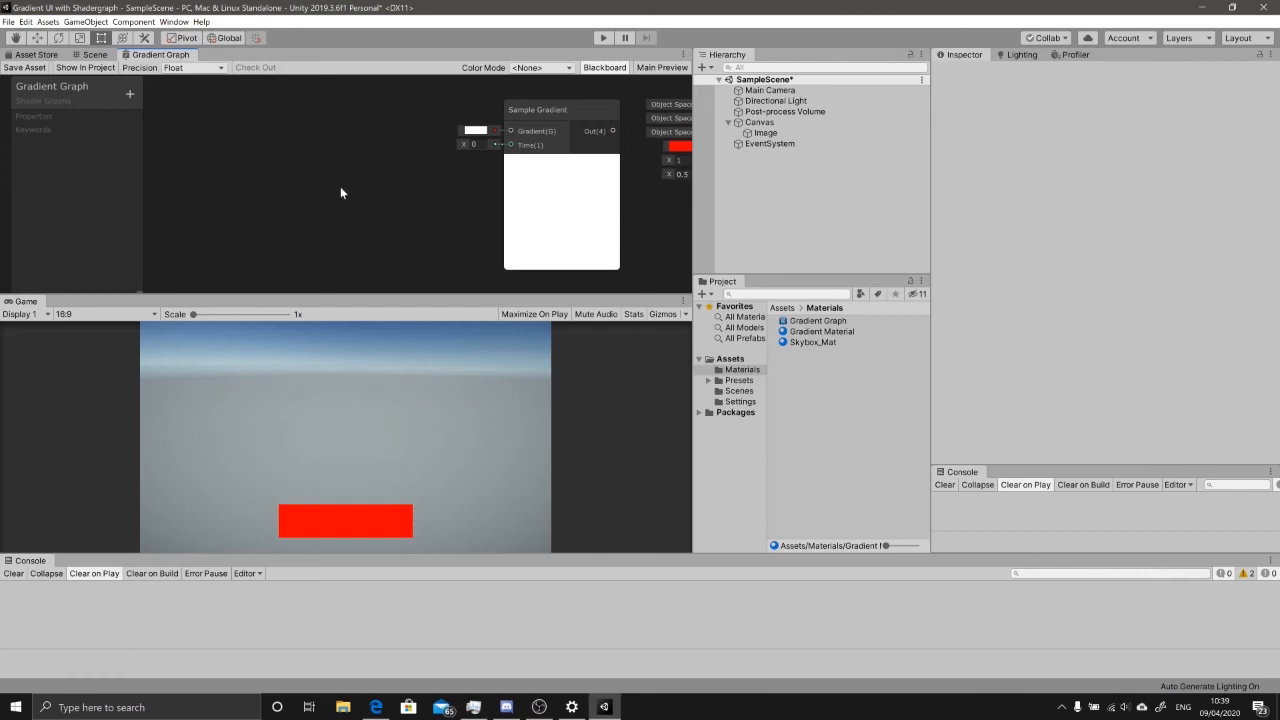
{"action": "key", "text": "space"}
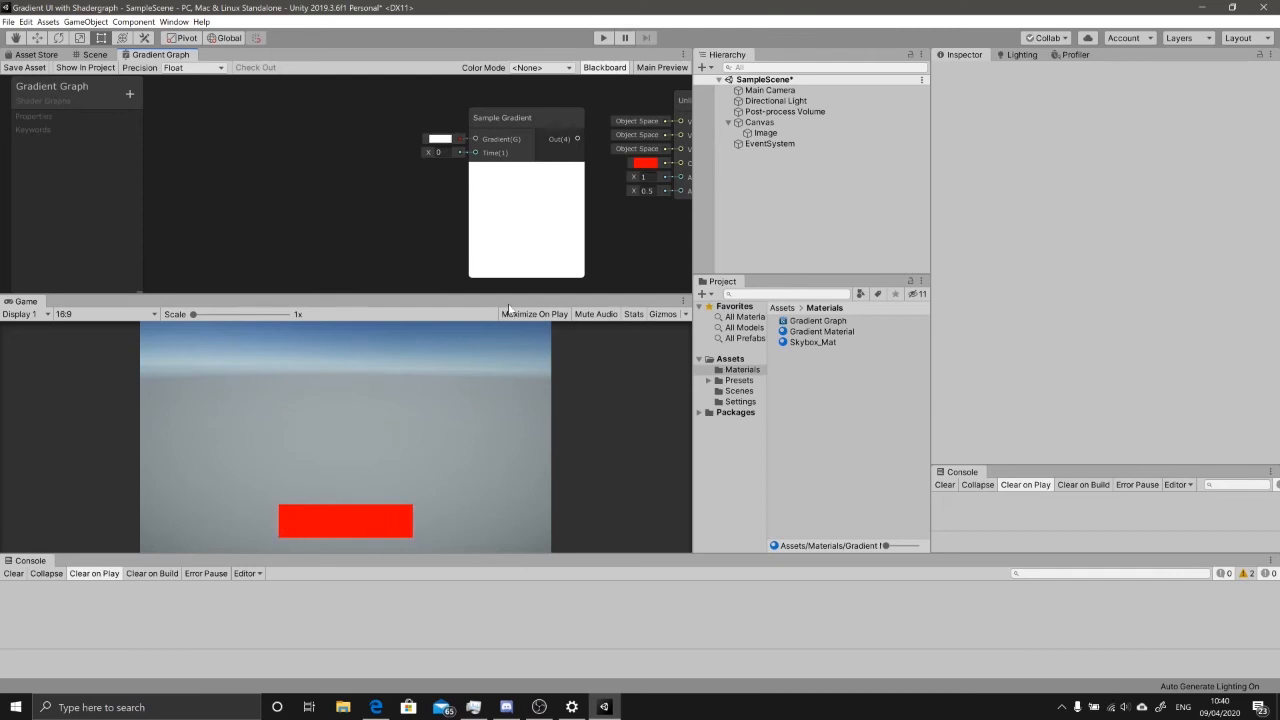
{"action": "key", "text": "space"}
{"action": "type", "text": "uv"}
{"action": "key", "text": "Return"}
{"action": "left_click_drag", "start_coordinate": [310, 231], "coordinate": [213, 155]}
{"action": "middle_click_drag", "start_coordinate": [363, 262], "coordinate": [372, 227]}
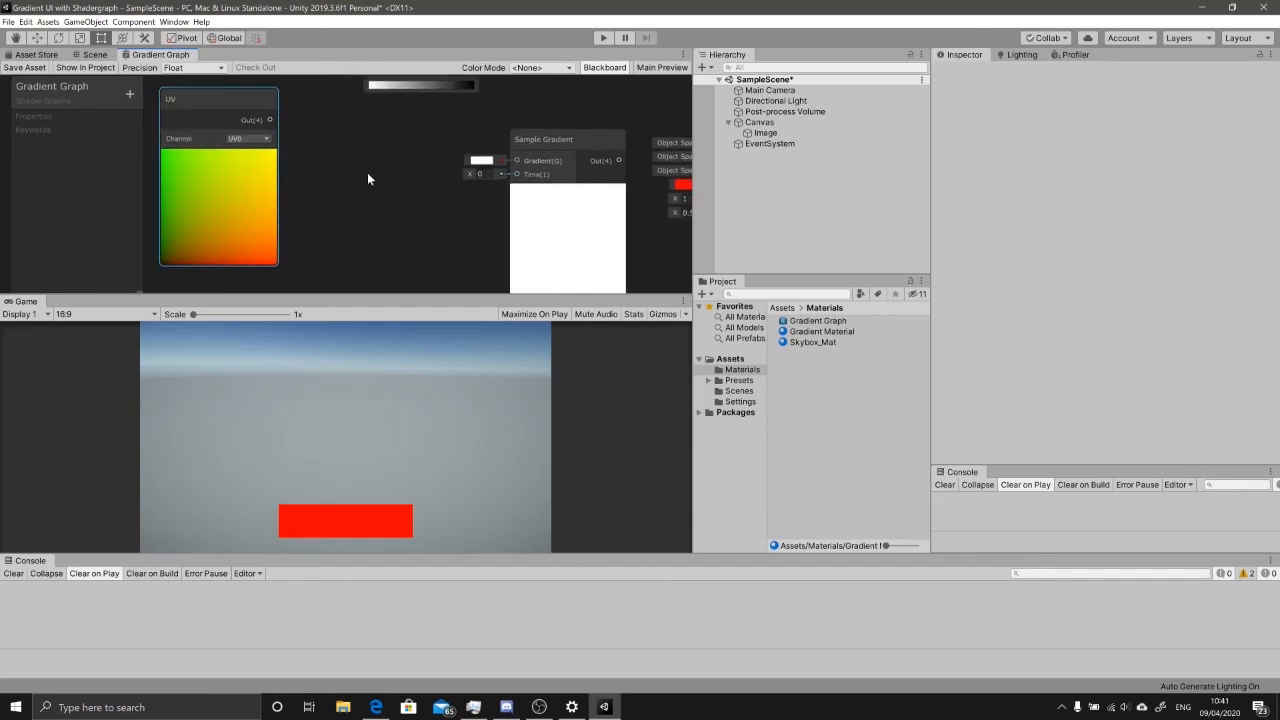
{"action": "left_click_drag", "start_coordinate": [217, 118], "coordinate": [205, 138]}
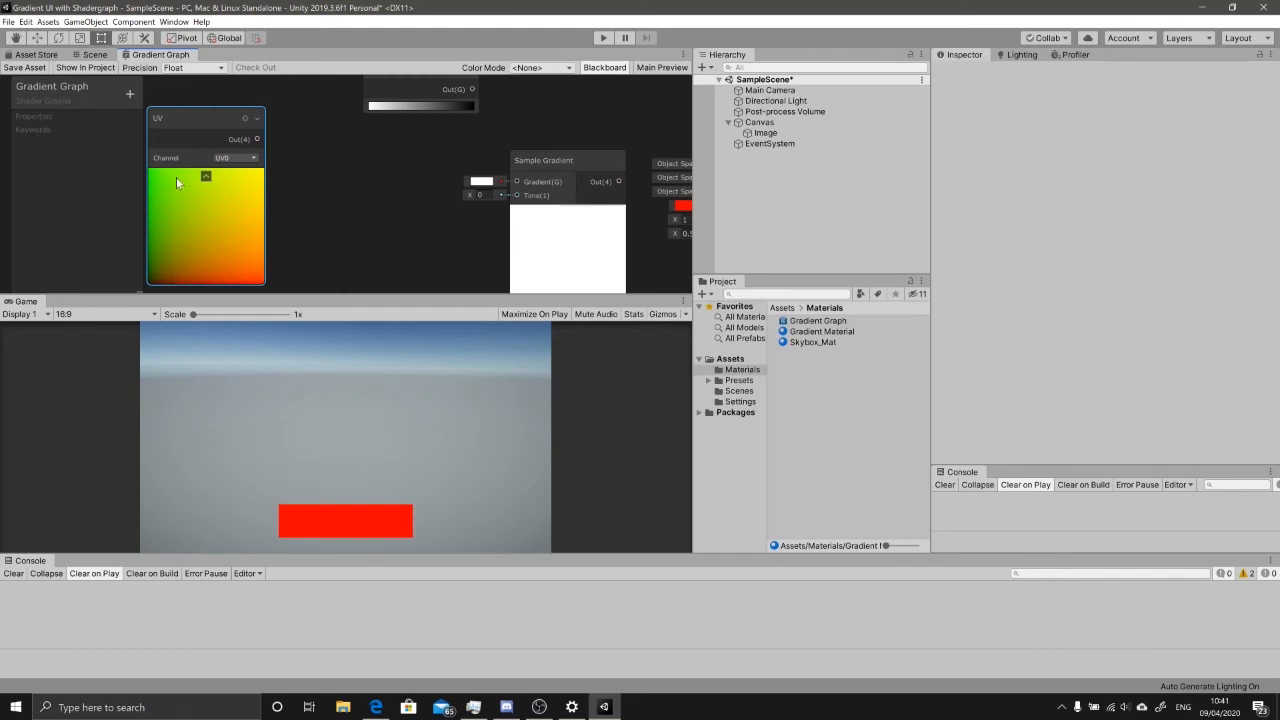
{"action": "left_click_drag", "start_coordinate": [196, 122], "coordinate": [178, 138]}
{"action": "middle_click_drag", "start_coordinate": [321, 223], "coordinate": [336, 168]}
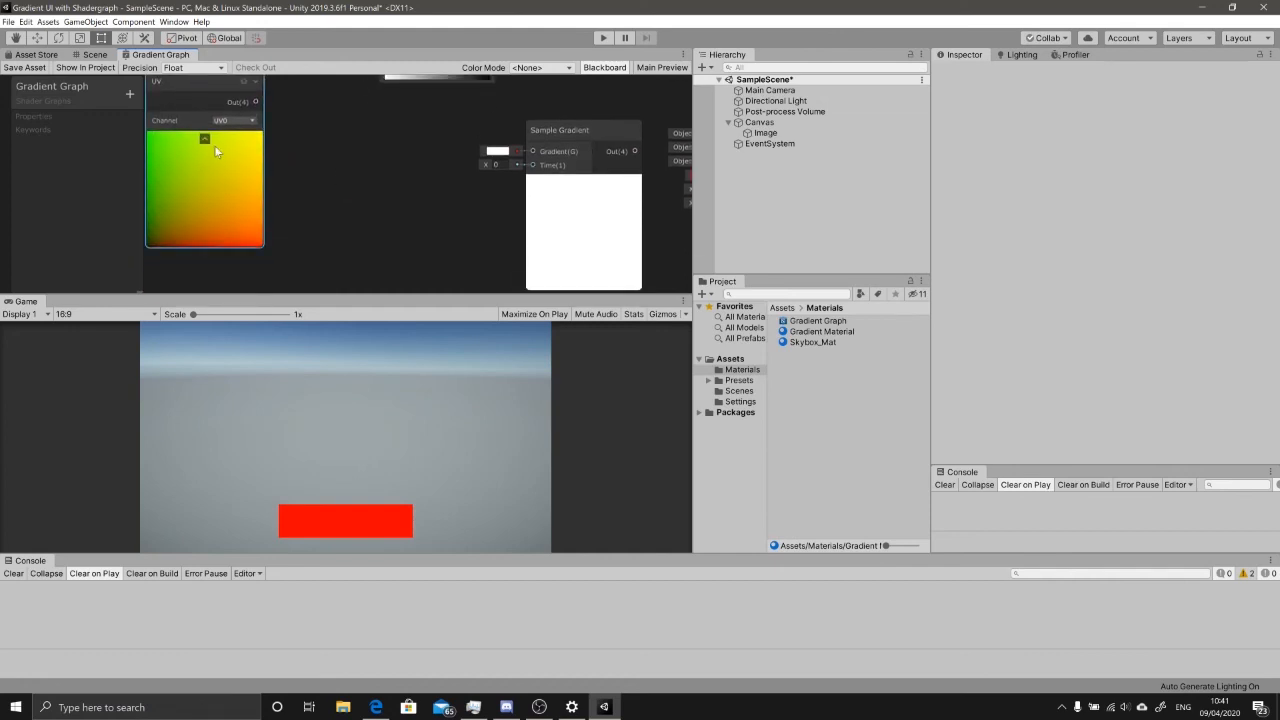
{"action": "left_click_drag", "start_coordinate": [197, 148], "coordinate": [191, 184]}
{"action": "left_click_drag", "start_coordinate": [183, 126], "coordinate": [175, 117]}
{"action": "middle_click_drag", "start_coordinate": [298, 200], "coordinate": [308, 196]}
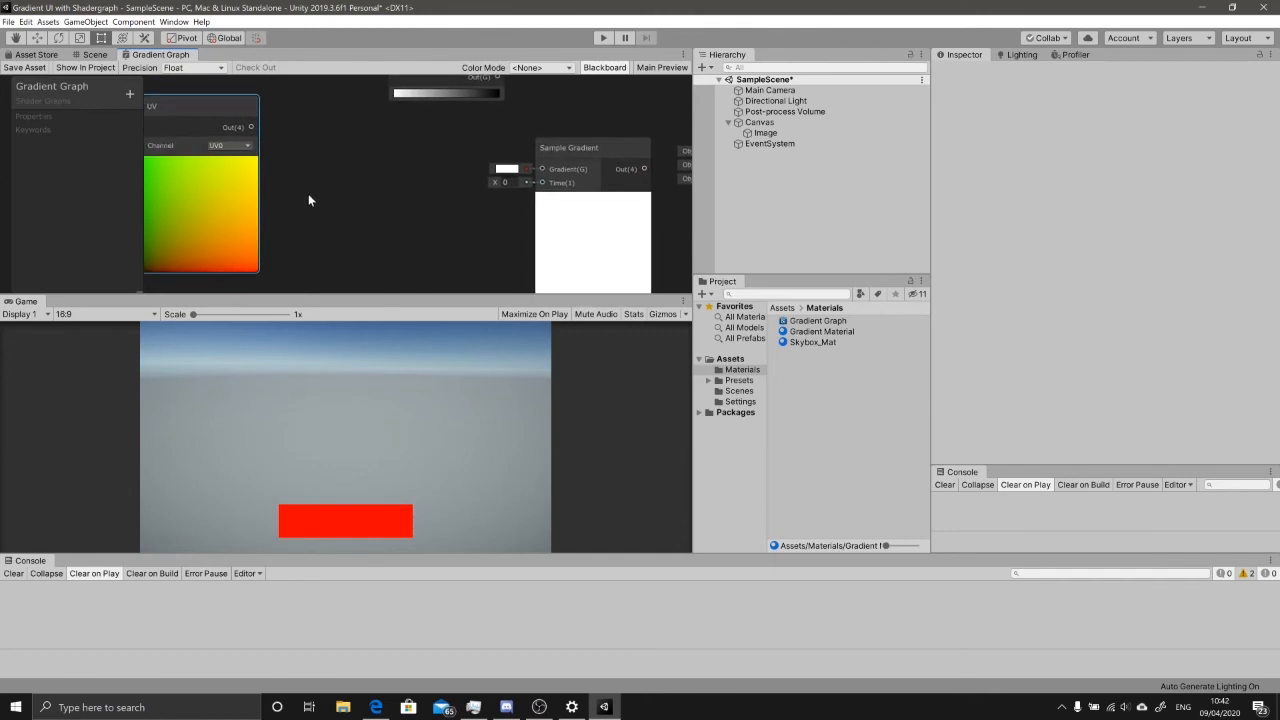
- Add a Split node between UV and Sample Gradient and connect the UV output to its In port
{"action": "left_click", "coordinate": [340, 210]}
{"action": "key", "text": "space"}
{"action": "type", "text": "split"}
{"action": "key", "text": "Return"}
{"action": "left_click_drag", "start_coordinate": [358, 248], "coordinate": [346, 168]}
{"action": "left_click_drag", "start_coordinate": [250, 126], "coordinate": [340, 200]}
{"action": "middle_click_drag", "start_coordinate": [423, 182], "coordinate": [361, 156]}
{"action": "left_click_drag", "start_coordinate": [303, 160], "coordinate": [286, 143]}
{"action": "middle_click_drag", "start_coordinate": [310, 276], "coordinate": [413, 243]}
{"action": "middle_click_drag", "start_coordinate": [336, 205], "coordinate": [405, 219]}
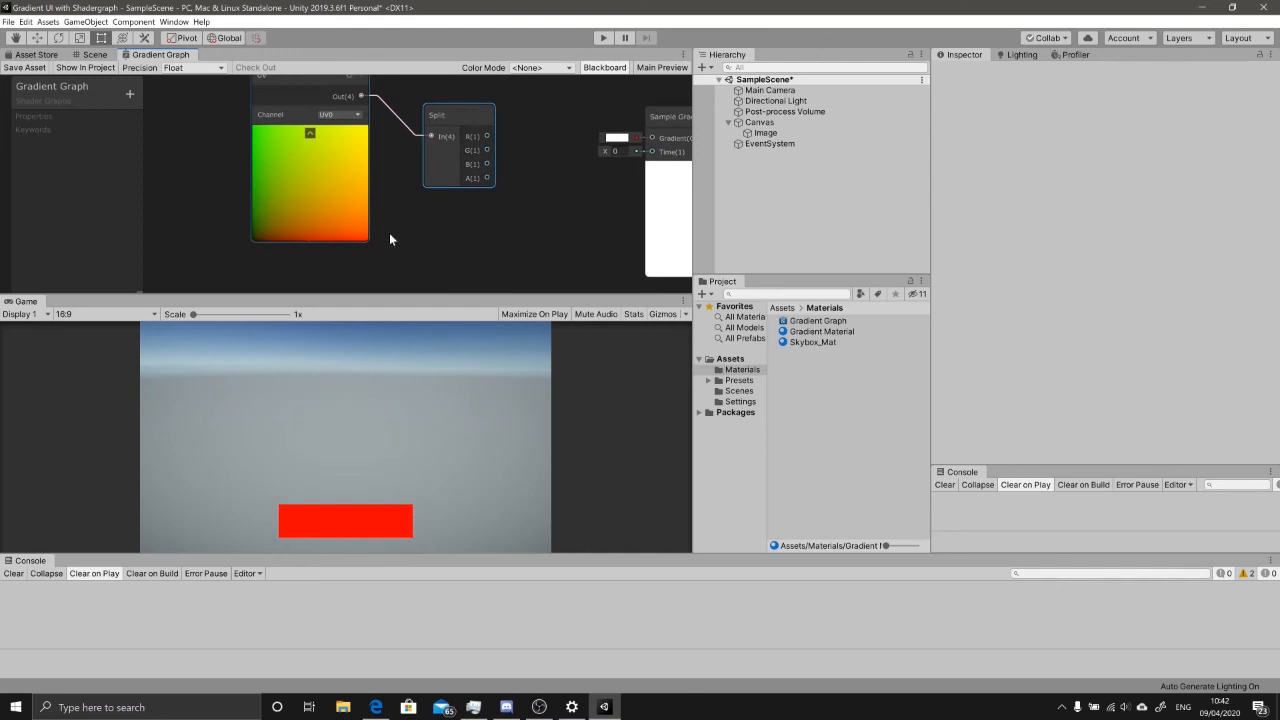
- Connect the Split node's R output to Sample Gradient's Time and the Gradient node's output to its Gradient input
{"action": "left_click_drag", "start_coordinate": [476, 140], "coordinate": [450, 147]}
{"action": "middle_click_drag", "start_coordinate": [528, 194], "coordinate": [407, 232]}
{"action": "left_click_drag", "start_coordinate": [342, 176], "coordinate": [530, 184]}
{"action": "middle_click_drag", "start_coordinate": [464, 132], "coordinate": [408, 144]}
{"action": "middle_click_drag", "start_coordinate": [495, 108], "coordinate": [491, 124]}
{"action": "left_click_drag", "start_coordinate": [402, 108], "coordinate": [386, 99]}
{"action": "middle_click_drag", "start_coordinate": [407, 107], "coordinate": [408, 128]}
{"action": "left_click_drag", "start_coordinate": [413, 124], "coordinate": [474, 197]}
- Connect the Sample Gradient output to the Unlit Master's Color and save the graph asset
{"action": "middle_click_drag", "start_coordinate": [565, 147], "coordinate": [380, 109]}
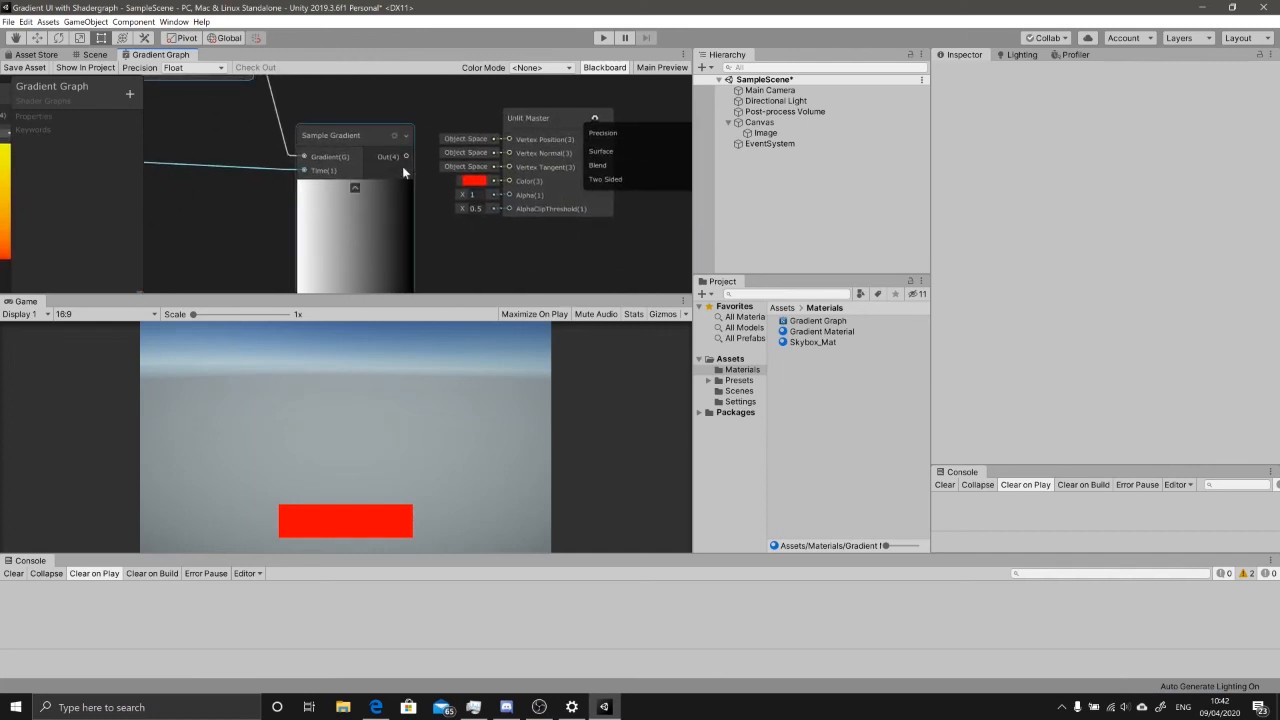
{"action": "left_click_drag", "start_coordinate": [406, 156], "coordinate": [509, 181]}
{"action": "left_click", "coordinate": [28, 68]}
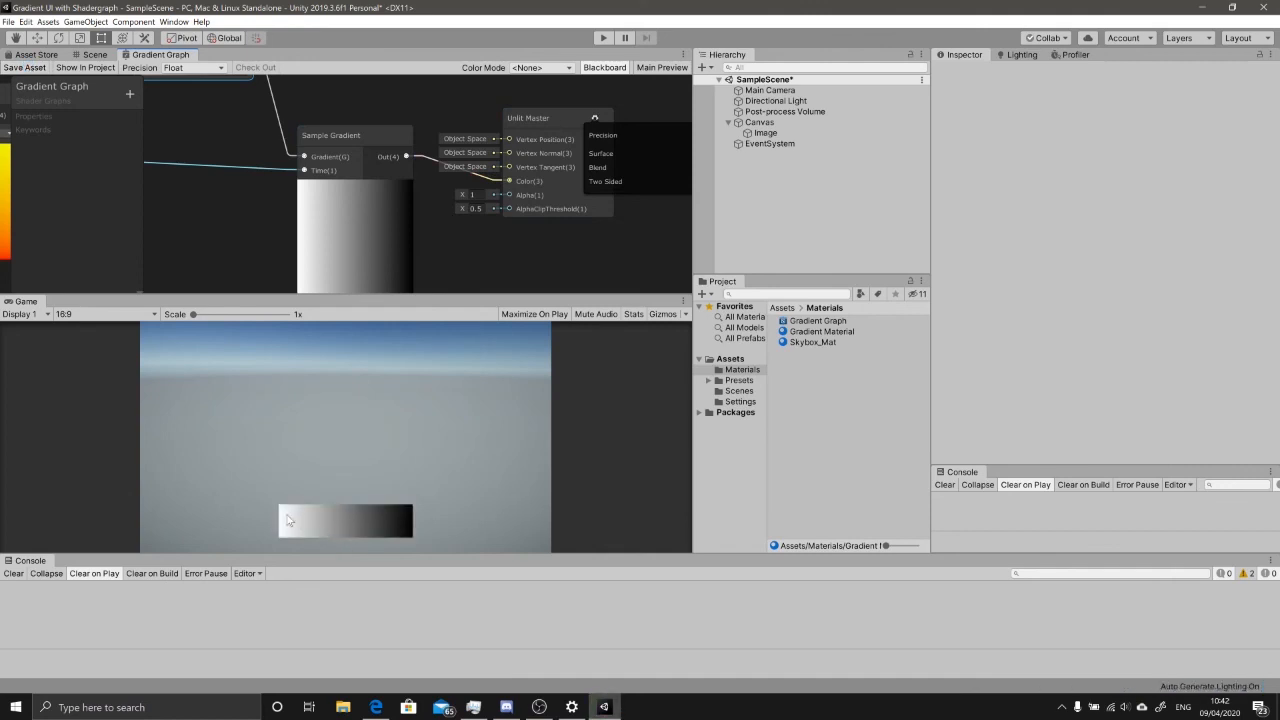
- Apply the five-colour Fixed preset running from yellow to blue to the Gradient node
{"action": "middle_click_drag", "start_coordinate": [280, 160], "coordinate": [401, 228]}
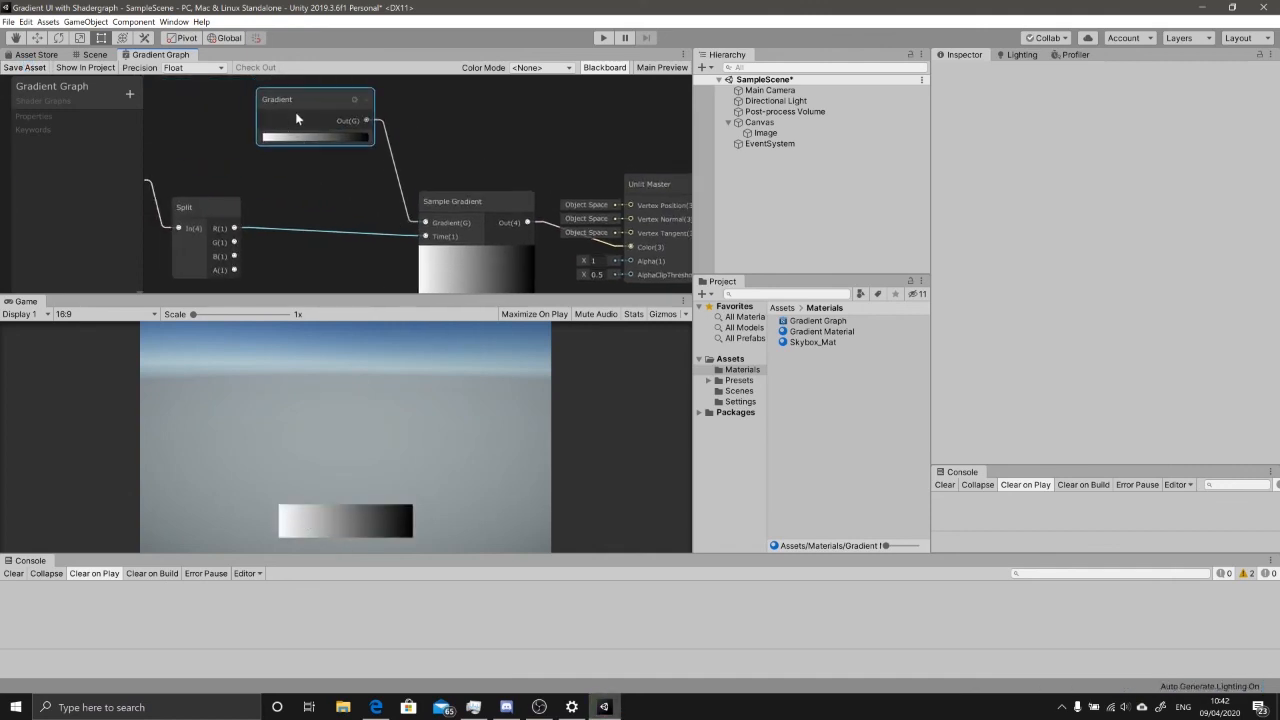
{"action": "left_click_drag", "start_coordinate": [295, 112], "coordinate": [283, 119]}
{"action": "left_click", "coordinate": [299, 148]}
{"action": "left_click", "coordinate": [266, 238]}
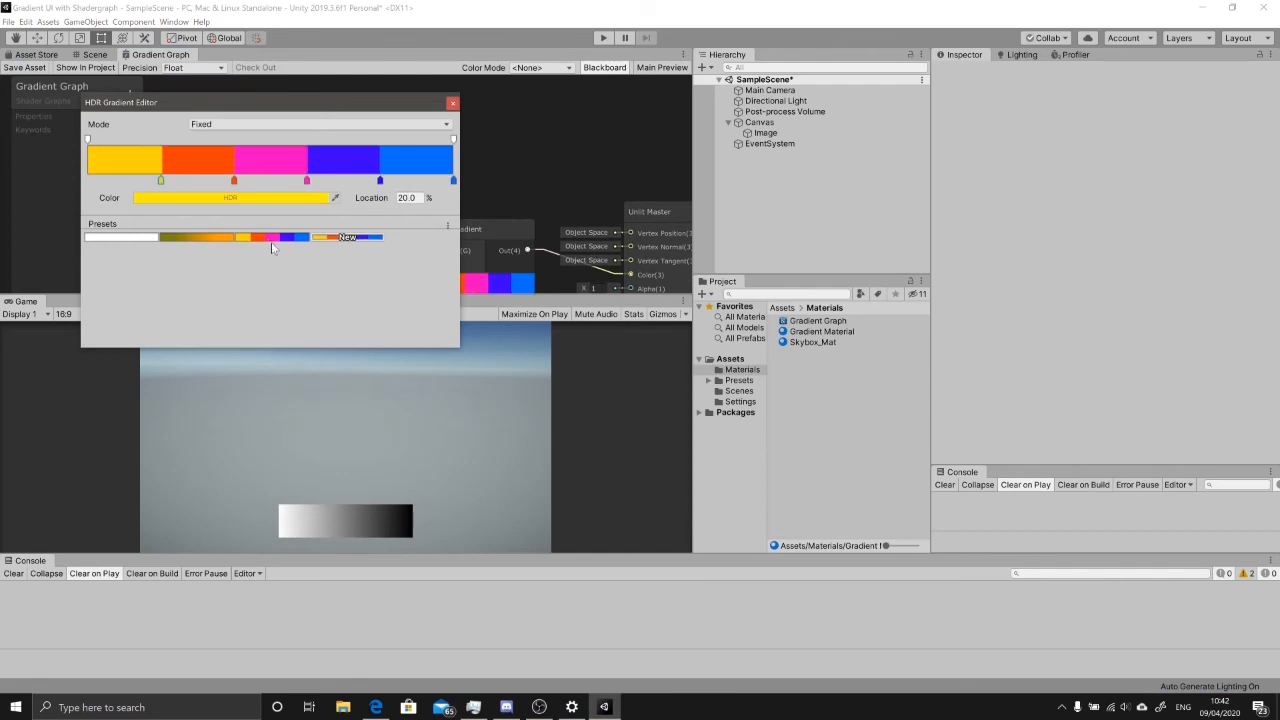
{"action": "left_click", "coordinate": [453, 103]}
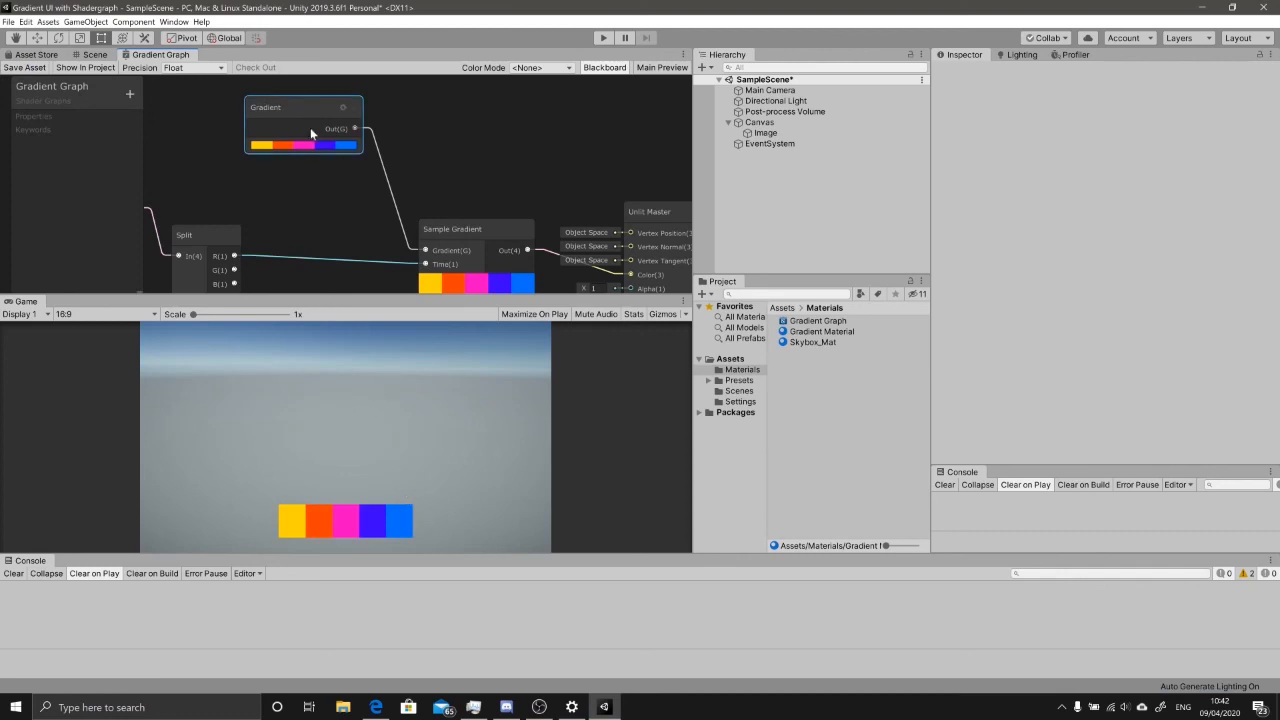
- Convert the Gradient node to a property and check whether Gradient Material exposes it
{"action": "left_click_drag", "start_coordinate": [310, 140], "coordinate": [305, 172]}
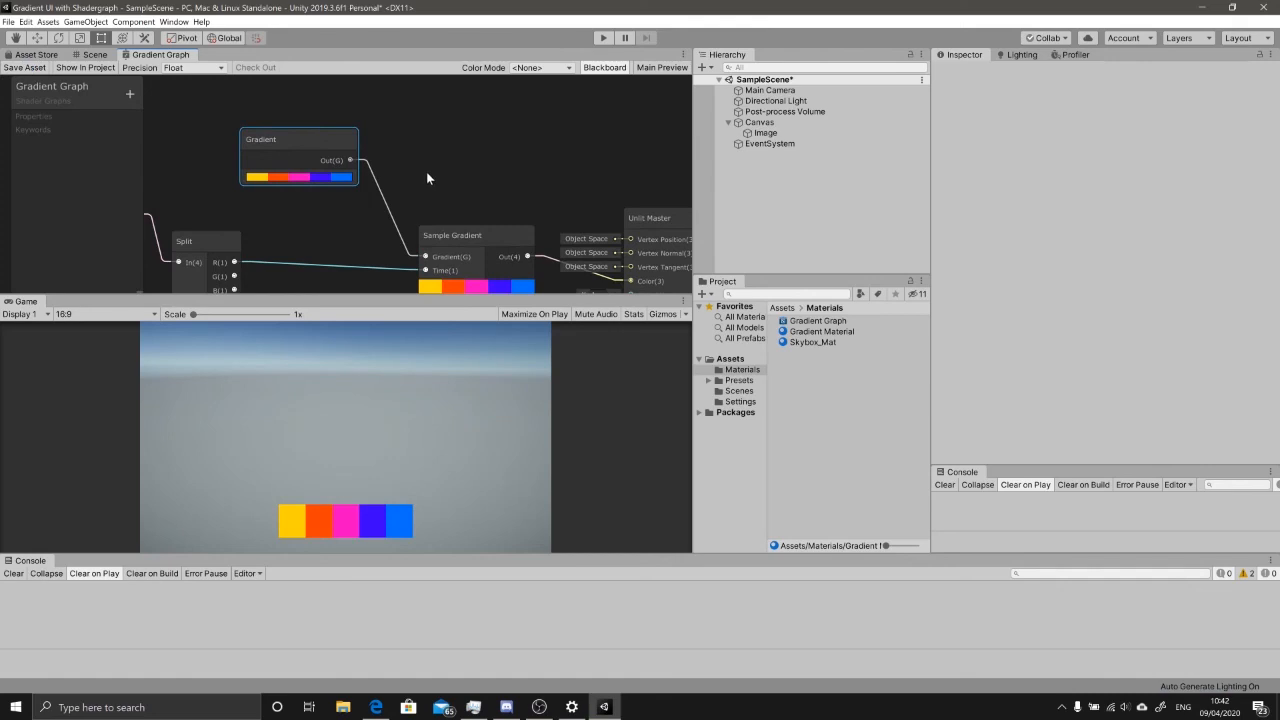
{"action": "middle_click_drag", "start_coordinate": [427, 179], "coordinate": [445, 179]}
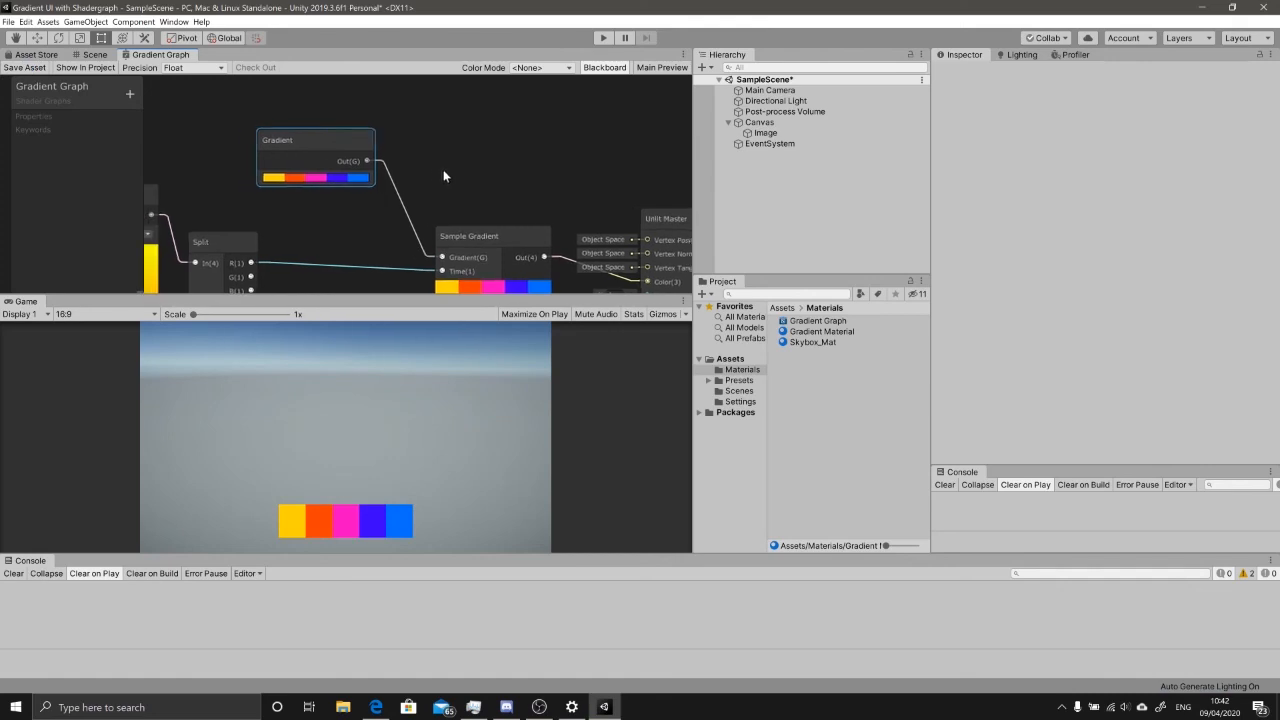
{"action": "right_click", "coordinate": [288, 146]}
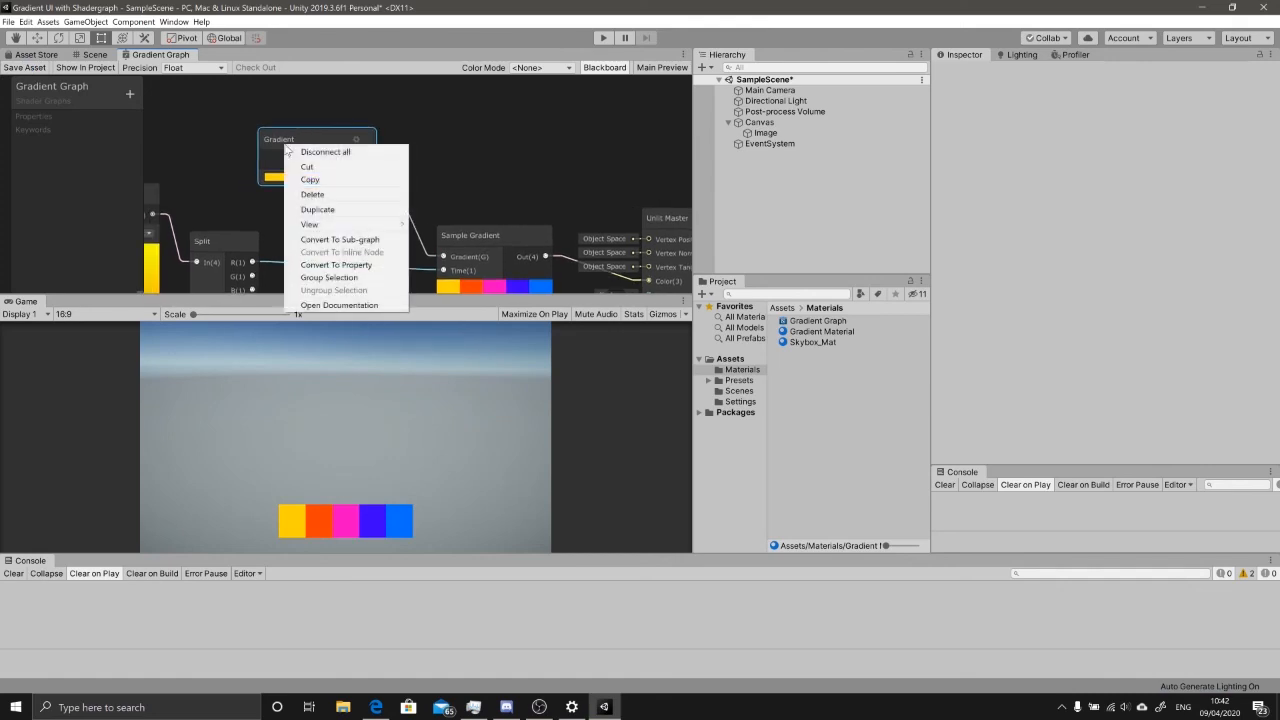
{"action": "left_click", "coordinate": [339, 266]}
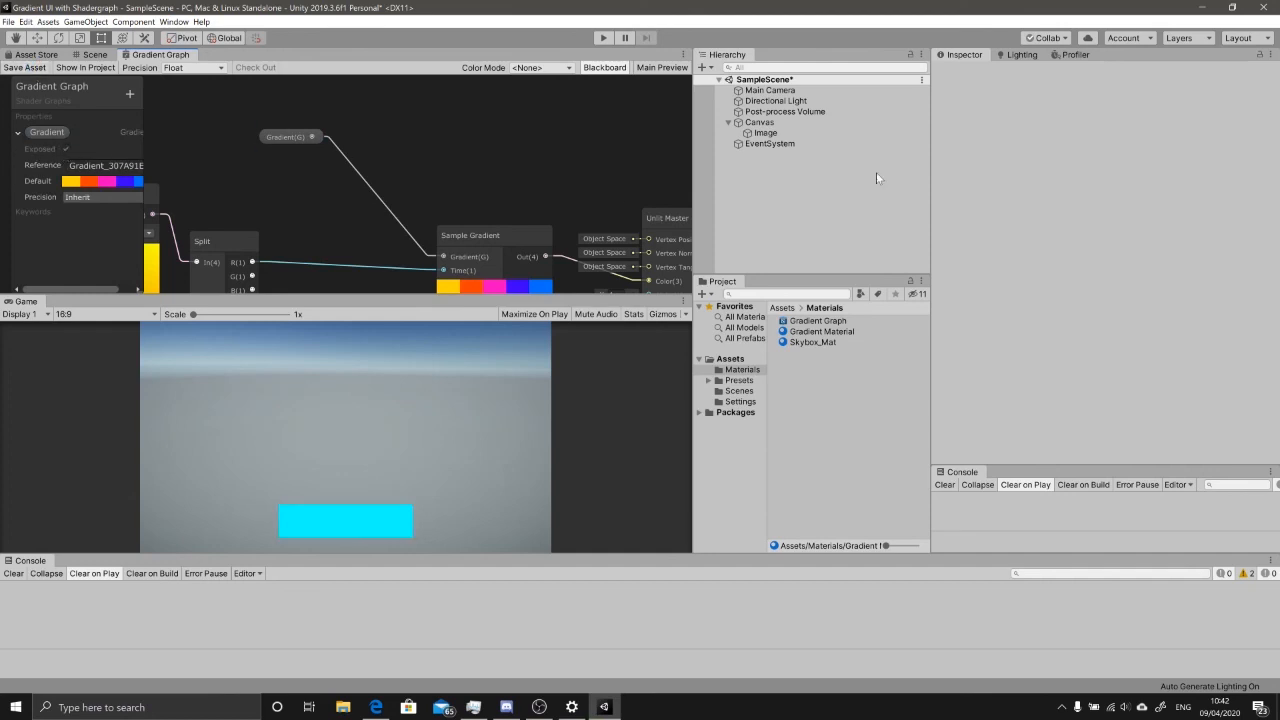
{"action": "left_click", "coordinate": [808, 331]}
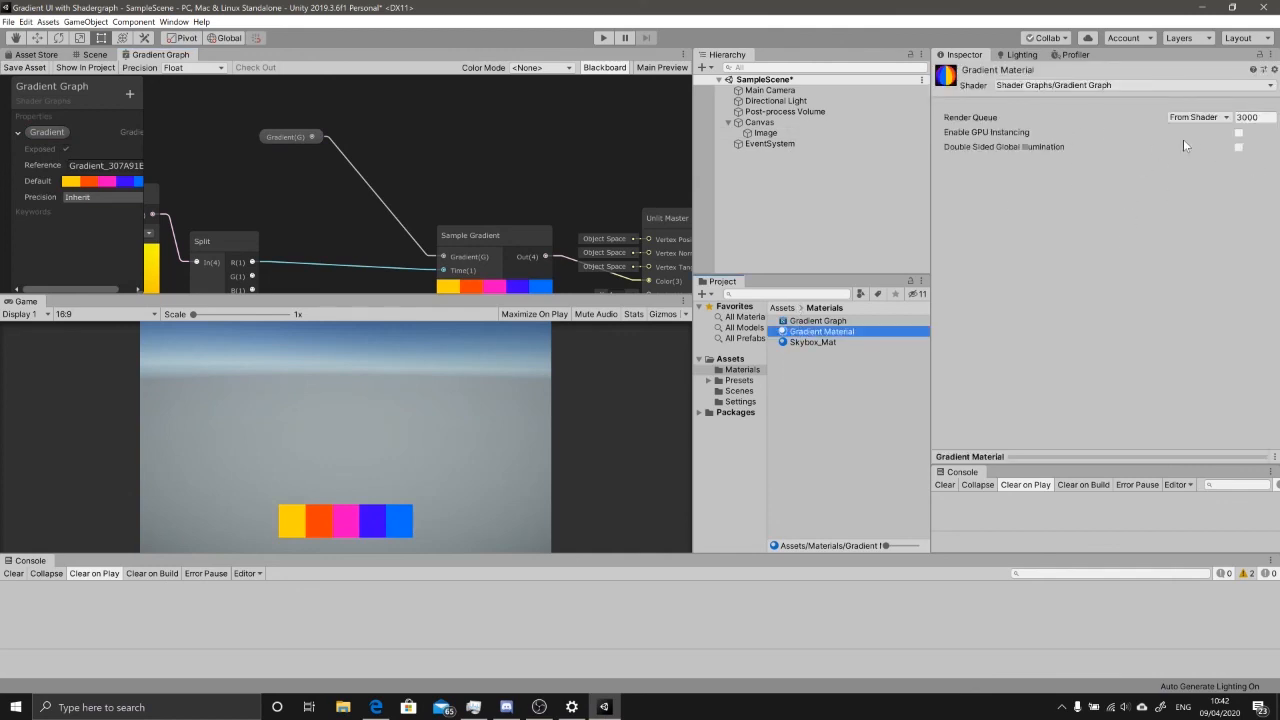
- Move the Gradient property node to just above the Split node
{"action": "middle_click_drag", "start_coordinate": [555, 198], "coordinate": [598, 201]}
{"action": "left_click_drag", "start_coordinate": [333, 139], "coordinate": [268, 219]}
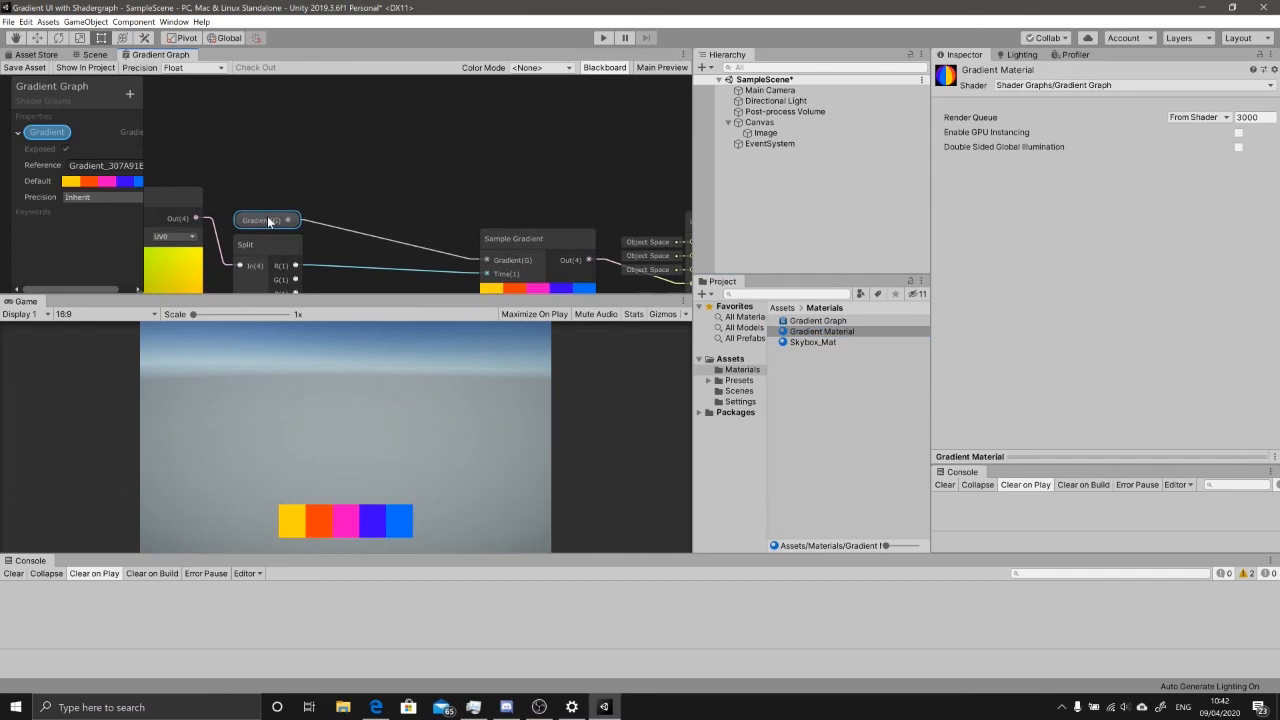
{"action": "middle_click_drag", "start_coordinate": [308, 186], "coordinate": [390, 121]}
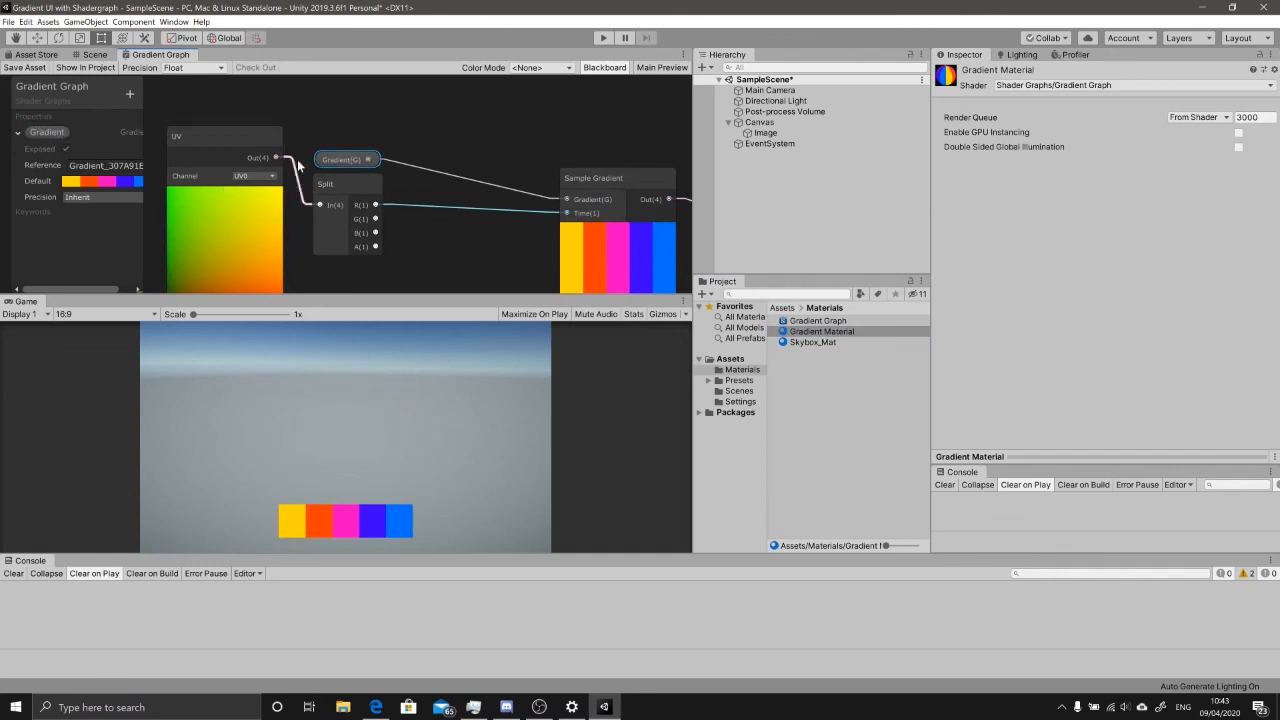
{"action": "middle_click_drag", "start_coordinate": [328, 153], "coordinate": [277, 144]}
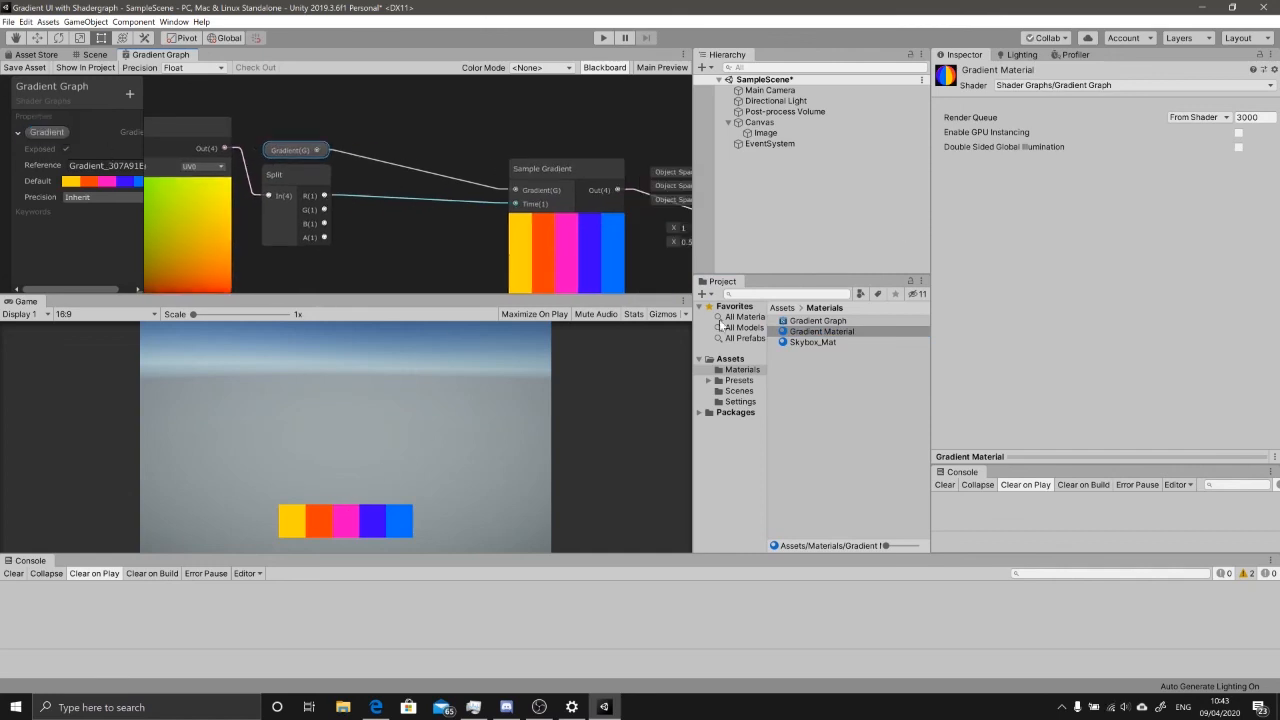
{"action": "left_click", "coordinate": [395, 104]}
{"action": "left_click", "coordinate": [328, 151]}
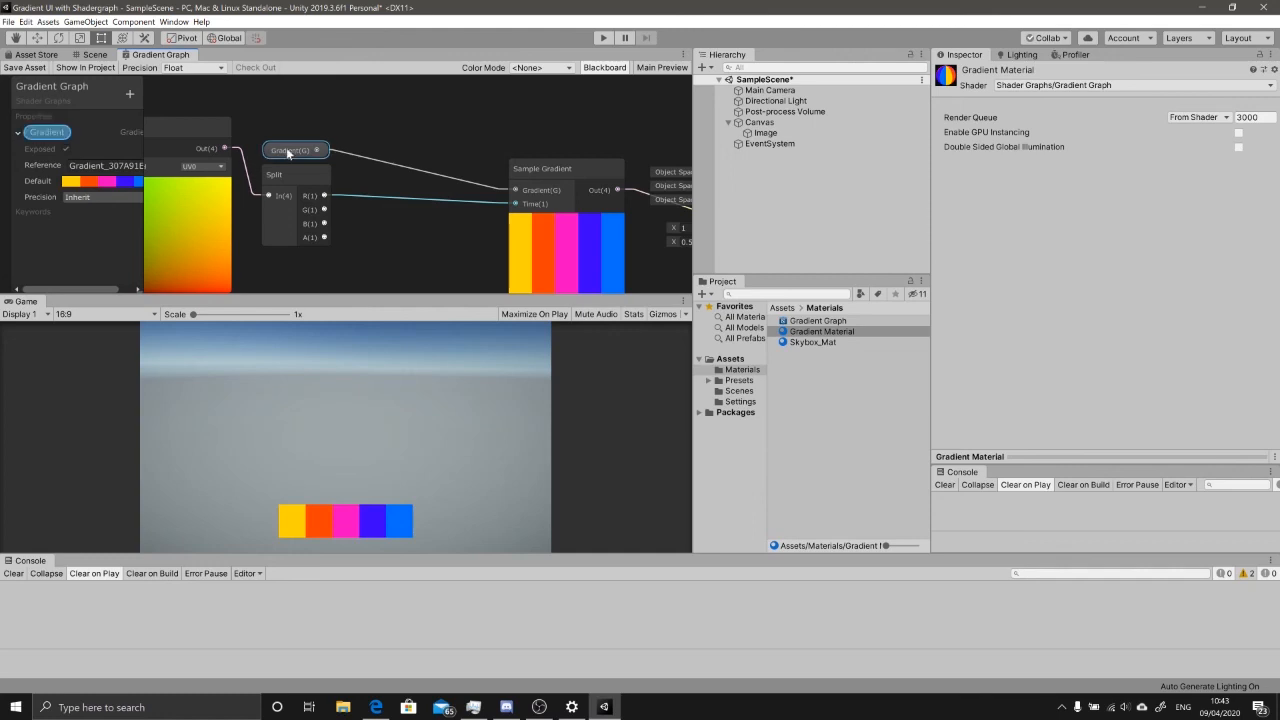
- Select the canvas Image and examine its Gradient Material settings for an exposed gradient
{"action": "left_click", "coordinate": [770, 122]}
{"action": "left_click", "coordinate": [782, 135]}
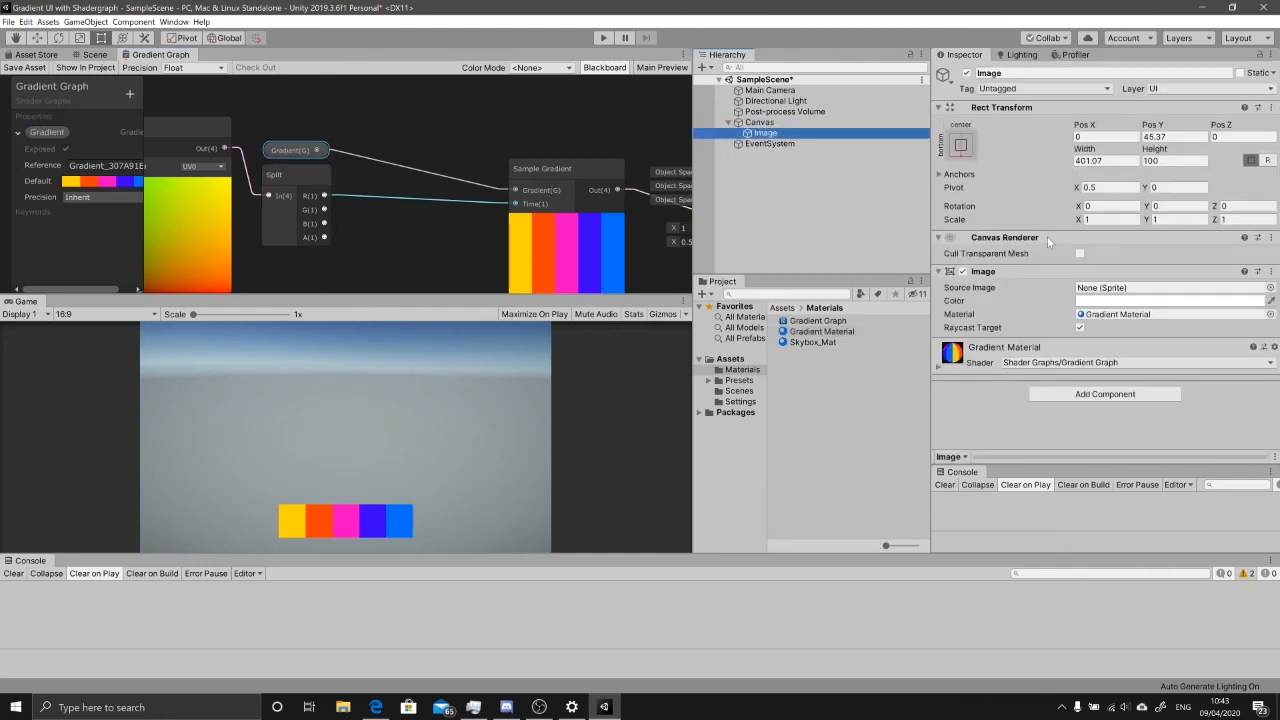
{"action": "left_click", "coordinate": [1019, 388]}
{"action": "scroll", "coordinate": [1019, 384], "scroll_direction": "down", "scroll_amount": 1}
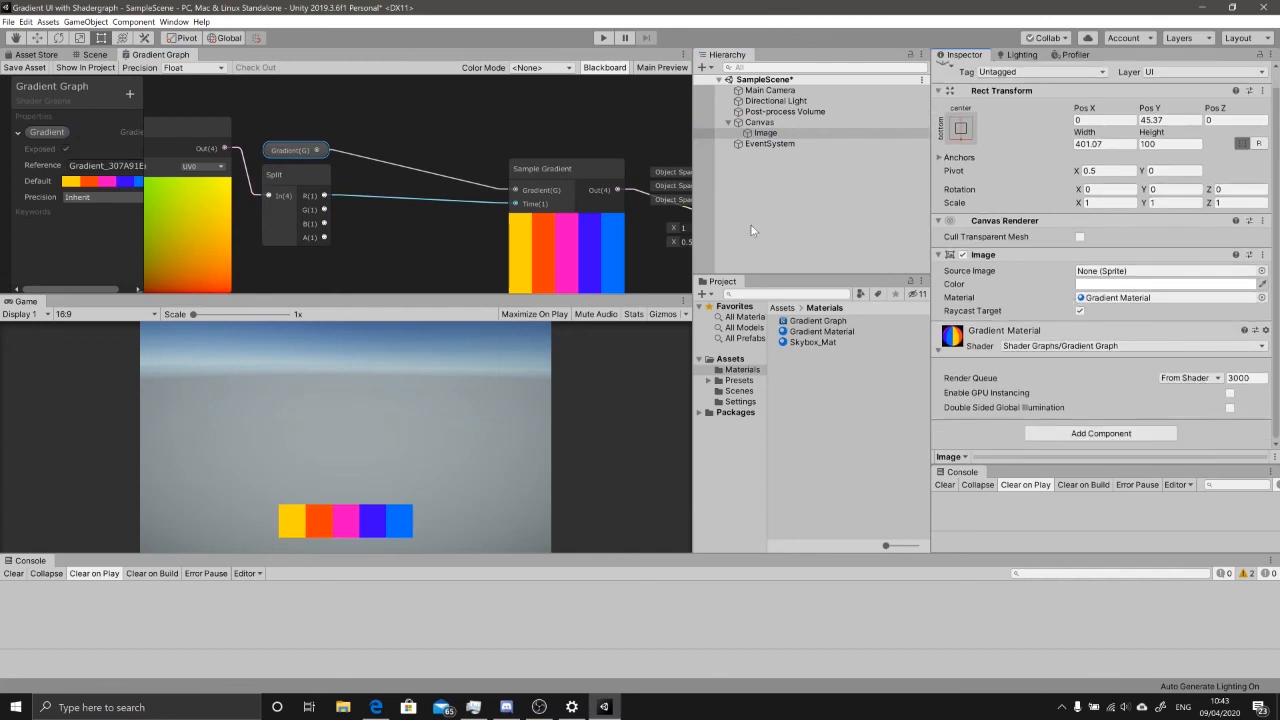
- Tidy the node layout by bringing the Sample Gradient and Unlit Master nodes closer to the Split node
{"action": "middle_click_drag", "start_coordinate": [530, 140], "coordinate": [332, 125]}
{"action": "middle_click_drag", "start_coordinate": [450, 104], "coordinate": [382, 97]}
{"action": "left_click_drag", "start_coordinate": [486, 160], "coordinate": [476, 135]}
{"action": "middle_click_drag", "start_coordinate": [314, 124], "coordinate": [543, 114]}
{"action": "scroll", "coordinate": [545, 114], "scroll_direction": "down", "scroll_amount": 4}
{"action": "left_click_drag", "start_coordinate": [425, 93], "coordinate": [373, 184]}
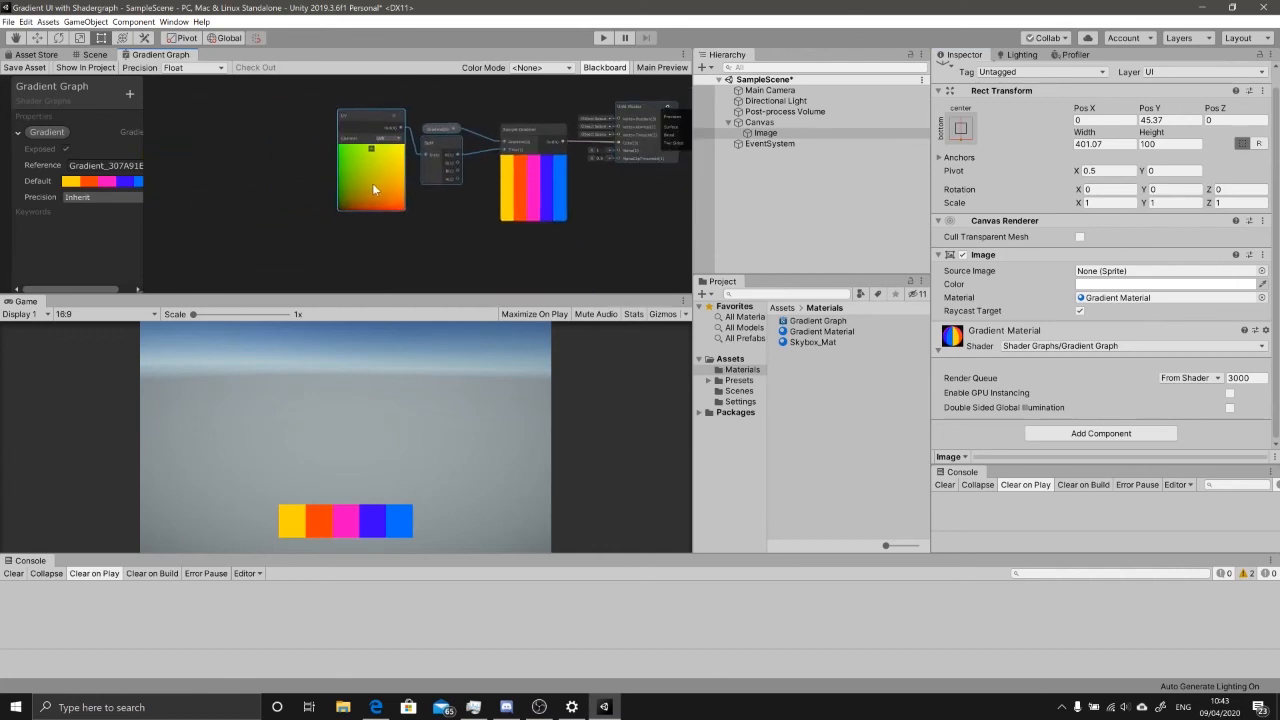
{"action": "middle_click_drag", "start_coordinate": [608, 186], "coordinate": [527, 203]}
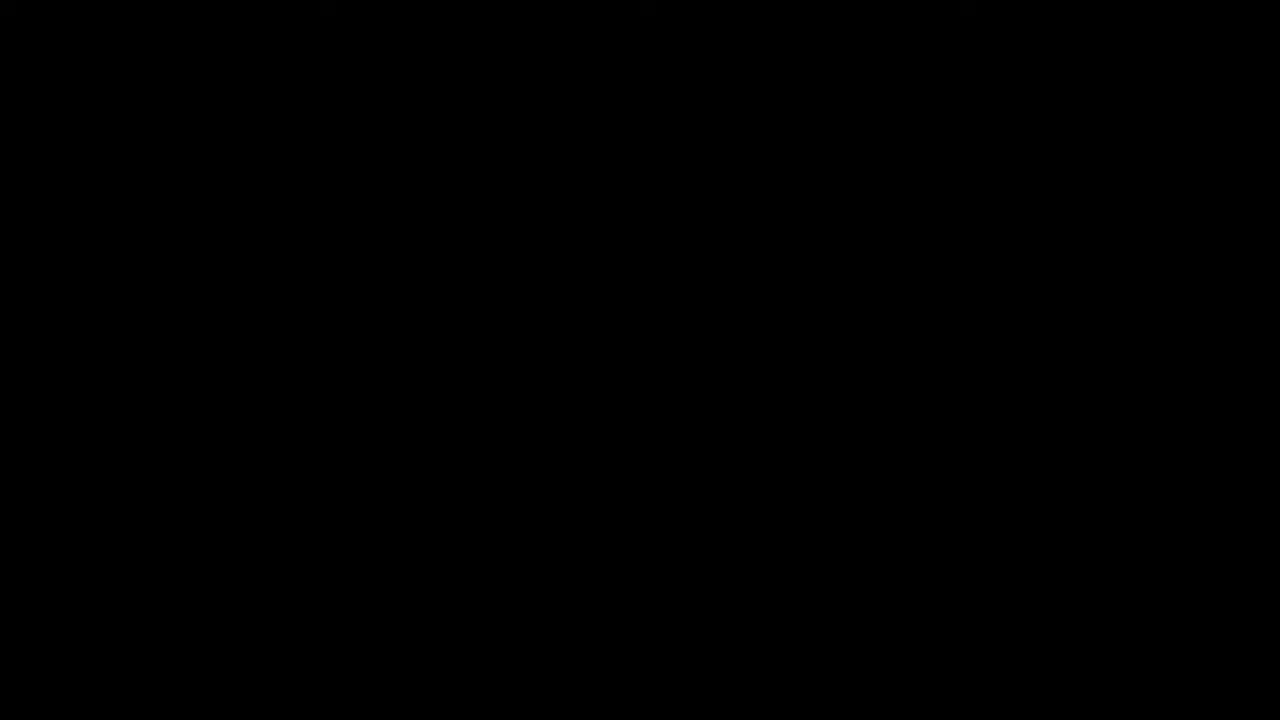